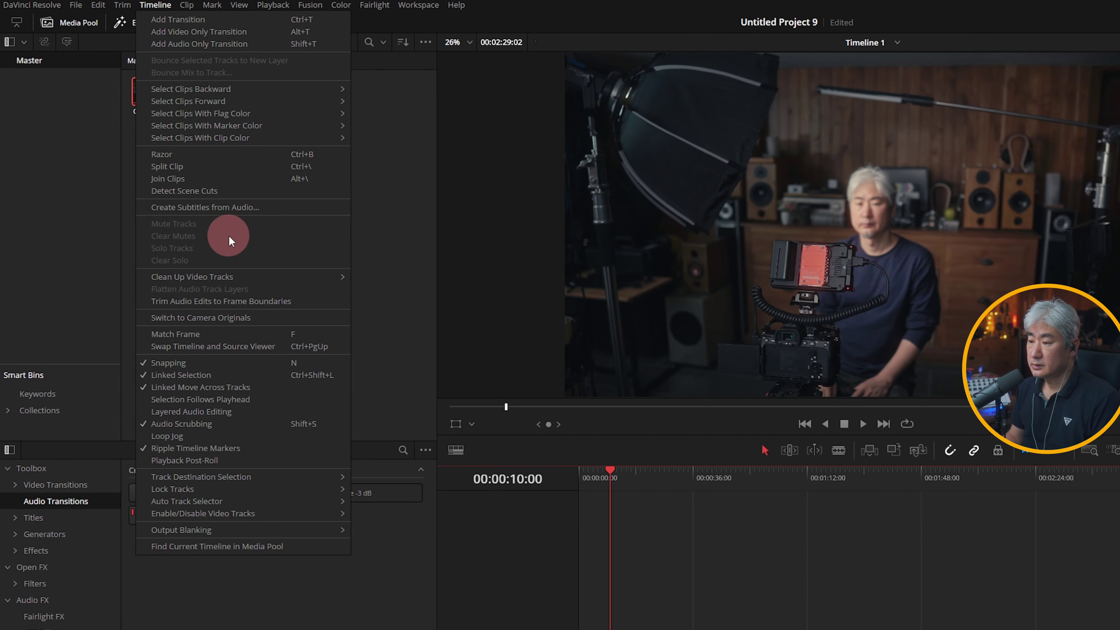
# - Create subtitles from the clip's audio with Korean as the language
pyautogui.click(300, 207)
pyautogui.click(654, 269)
pyautogui.click(614, 403)
pyautogui.click(618, 375)
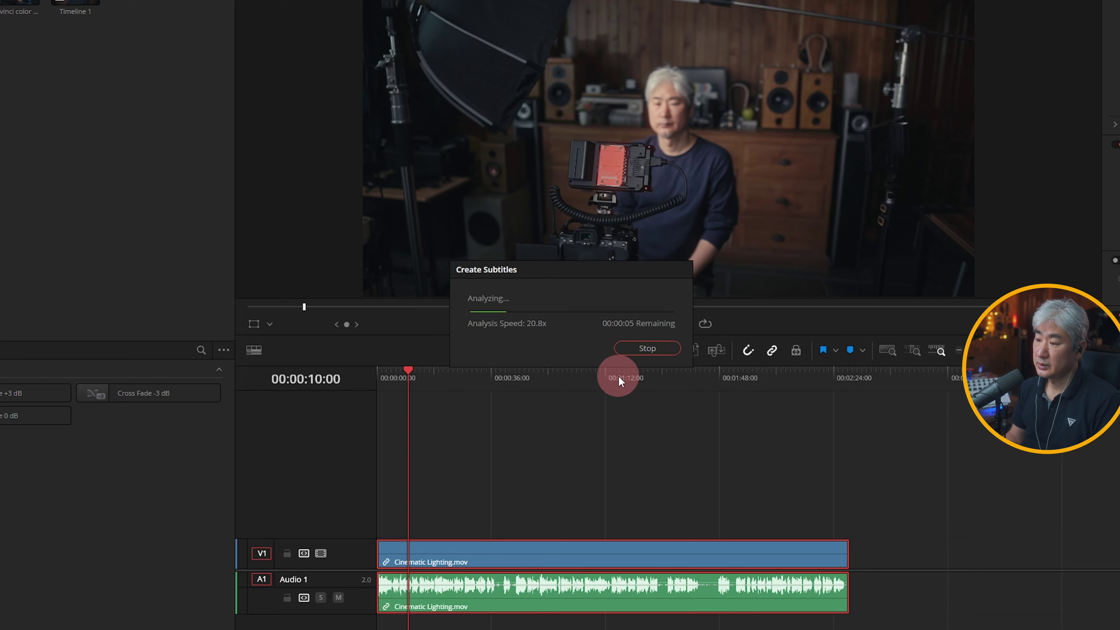
# - Play the timeline to check the captions, then make the ST1 subtitle track taller
pyautogui.press('space')
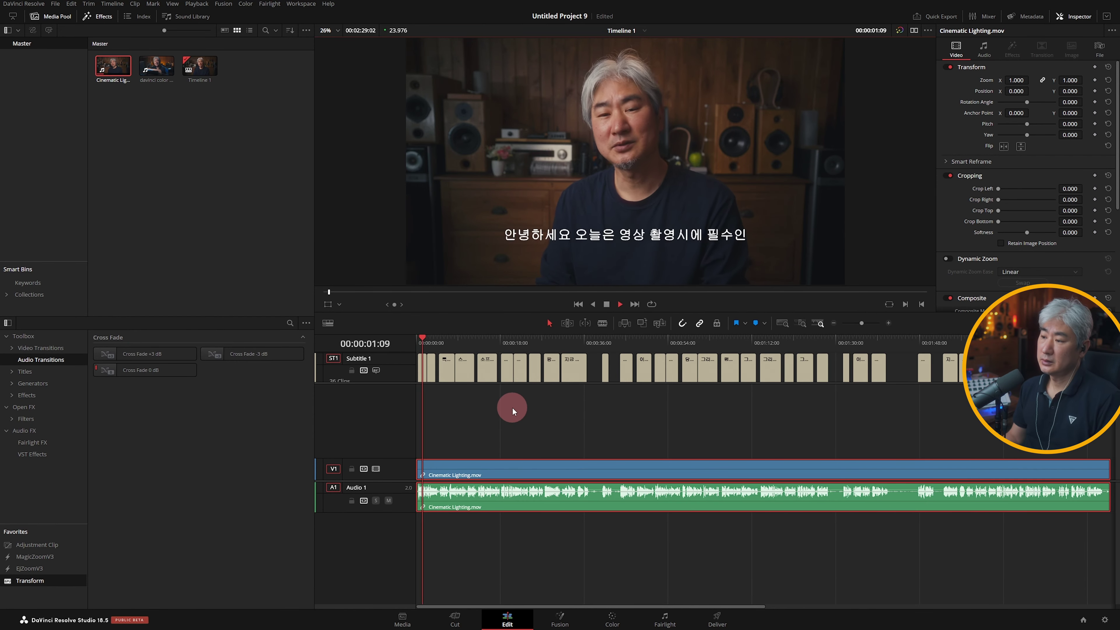
pyautogui.moveTo(554, 345); pyautogui.dragTo(693, 346)
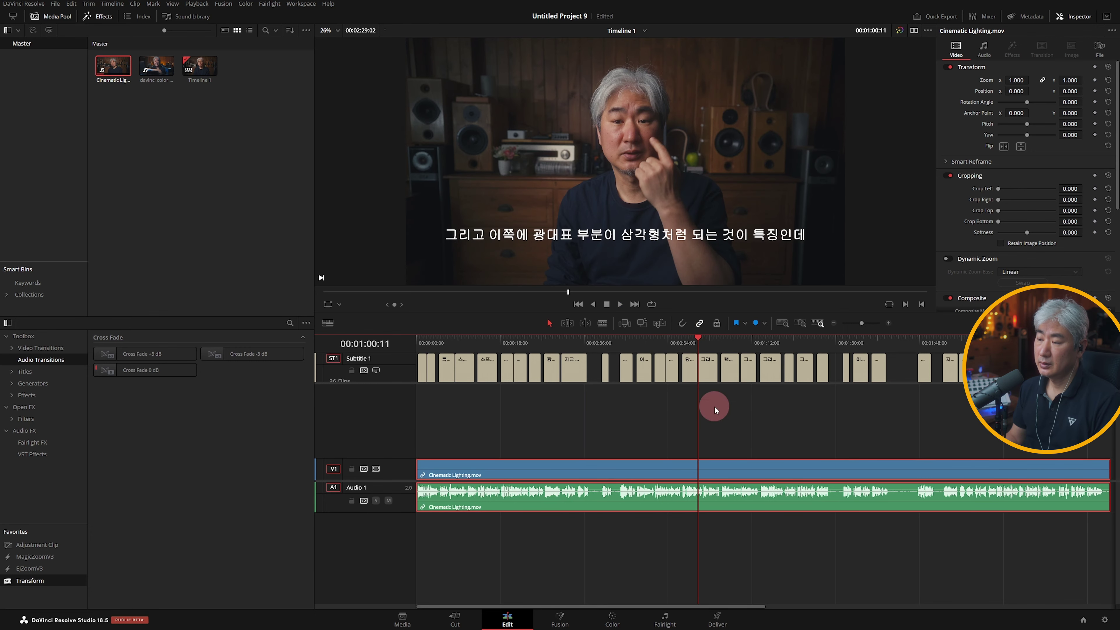
pyautogui.moveTo(400, 383); pyautogui.dragTo(409, 426)
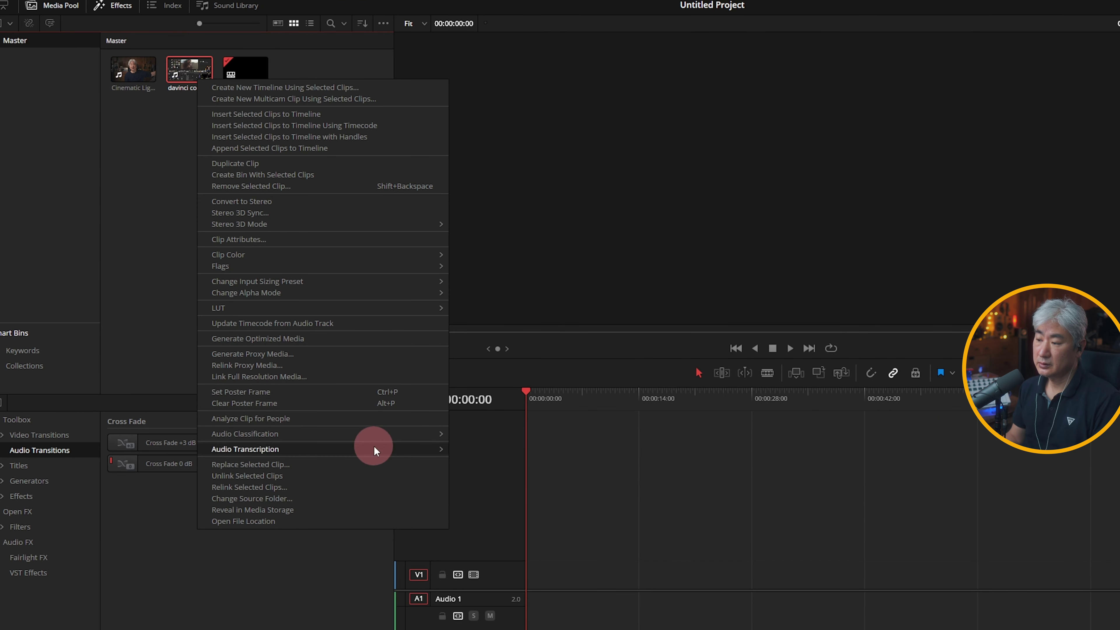
# - Transcribe the color grading clip's audio, enlarging and repositioning the transcription window
pyautogui.moveTo(370, 448)
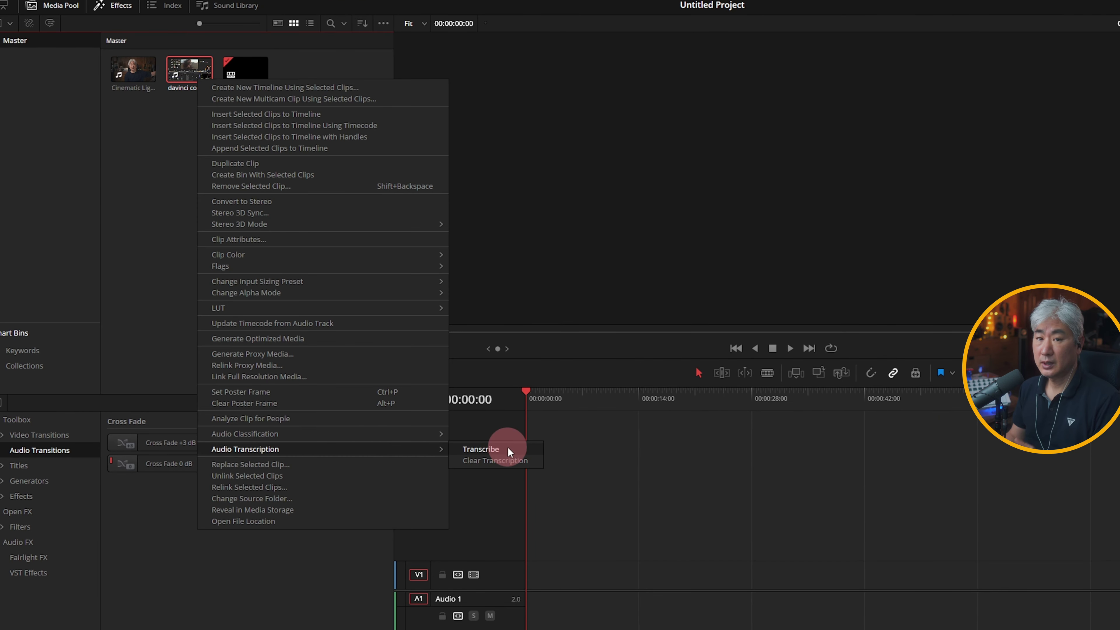
pyautogui.click(520, 446)
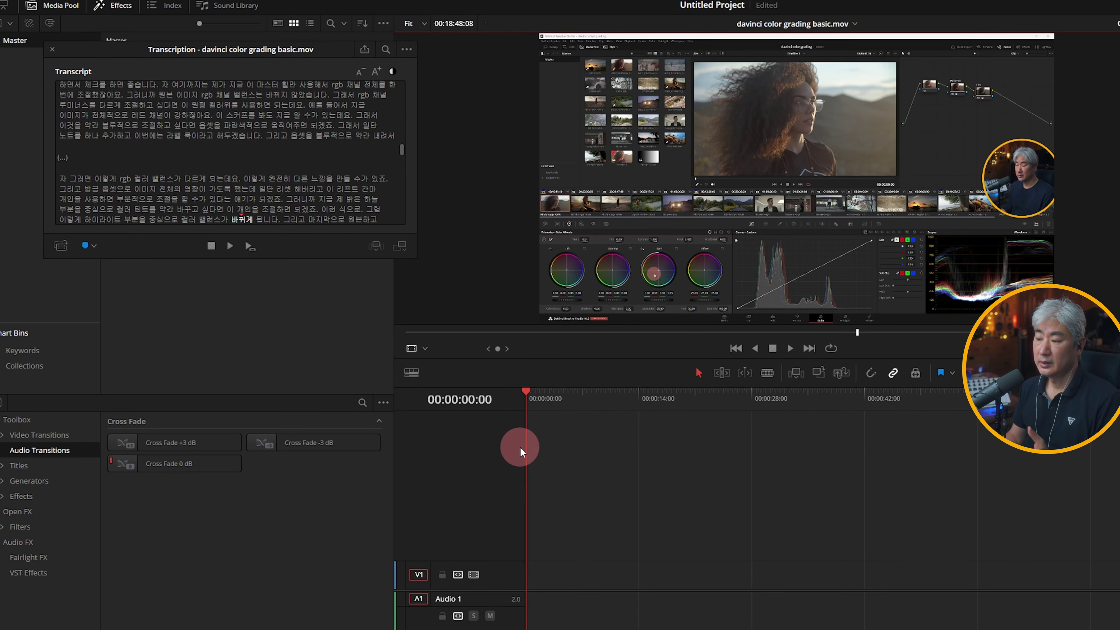
pyautogui.moveTo(416, 259); pyautogui.dragTo(483, 396)
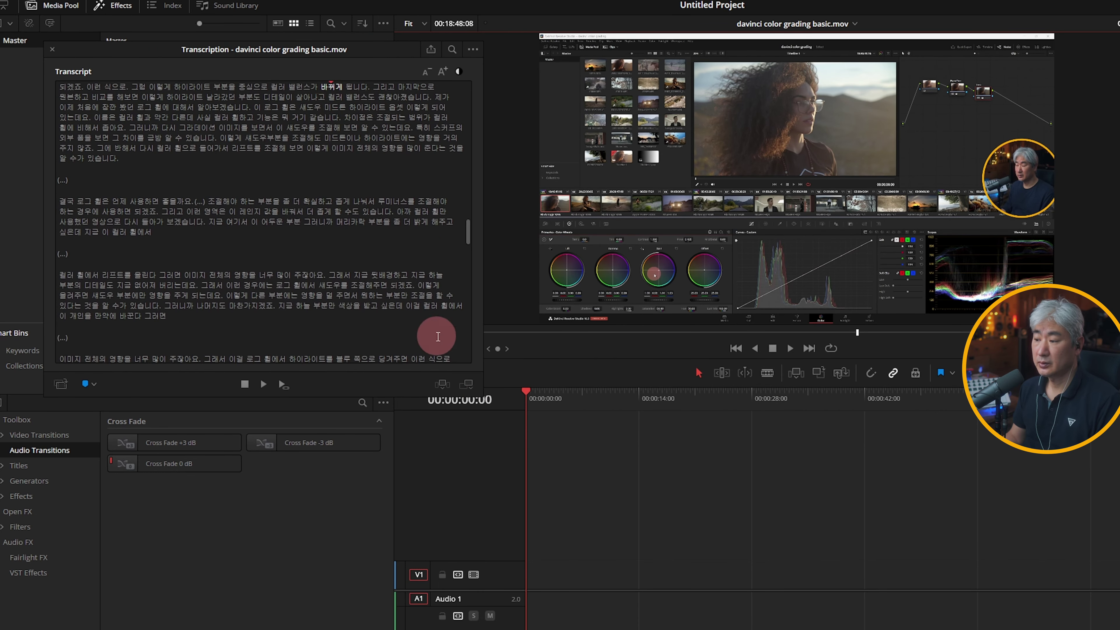
pyautogui.moveTo(315, 54); pyautogui.dragTo(331, 166)
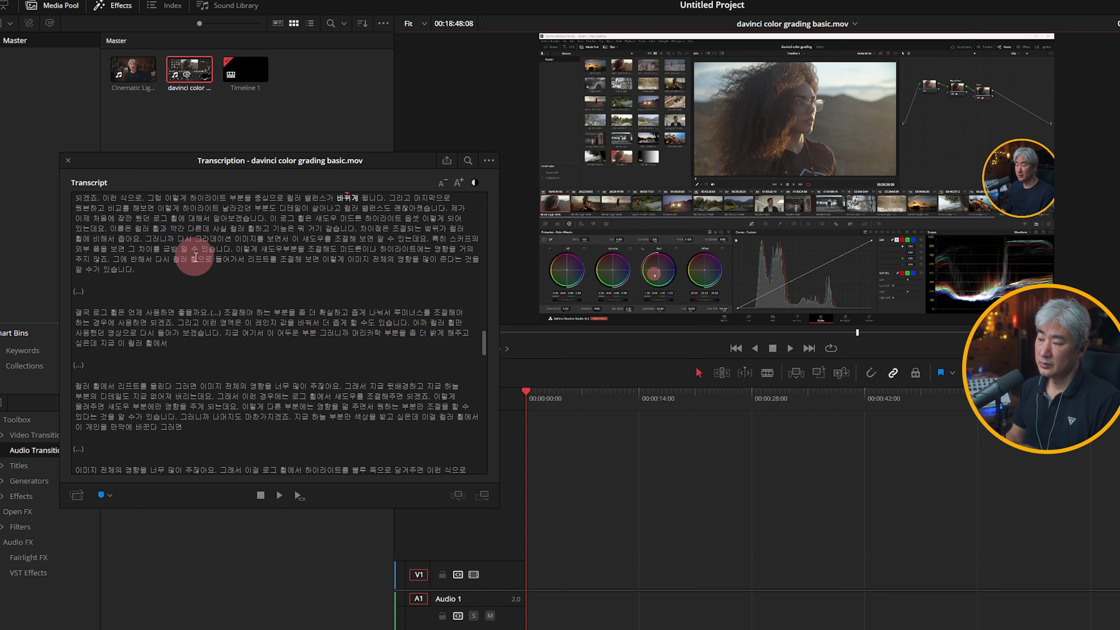
# - Select a whole transcript paragraph and create a subclip from it
pyautogui.scroll(-4, 342, 408)
pyautogui.click(225, 396)
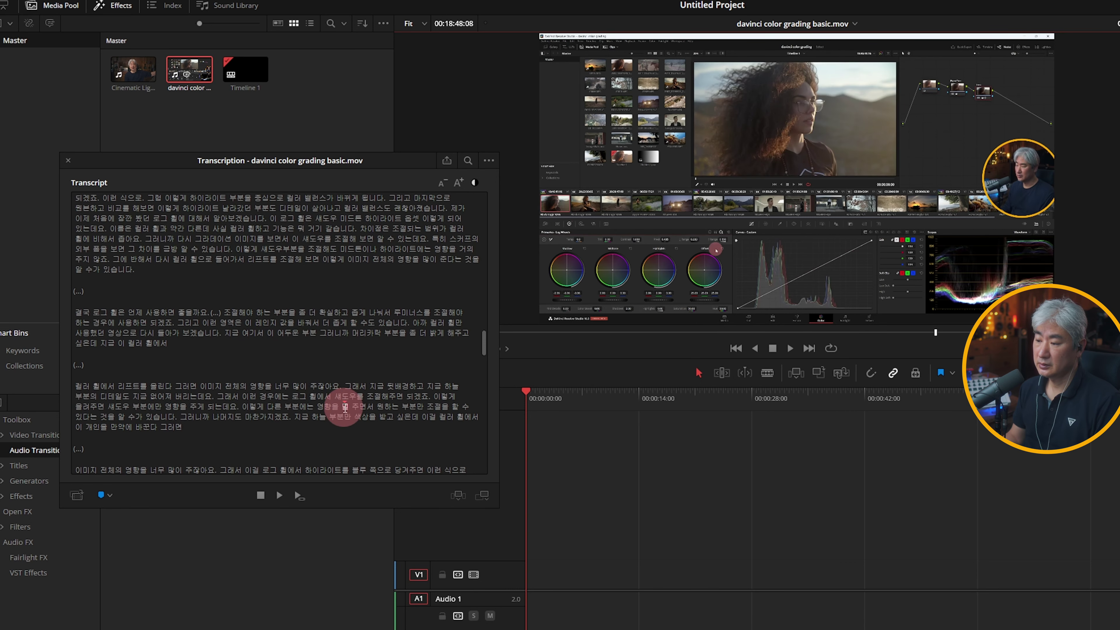
pyautogui.moveTo(79, 318); pyautogui.dragTo(192, 359)
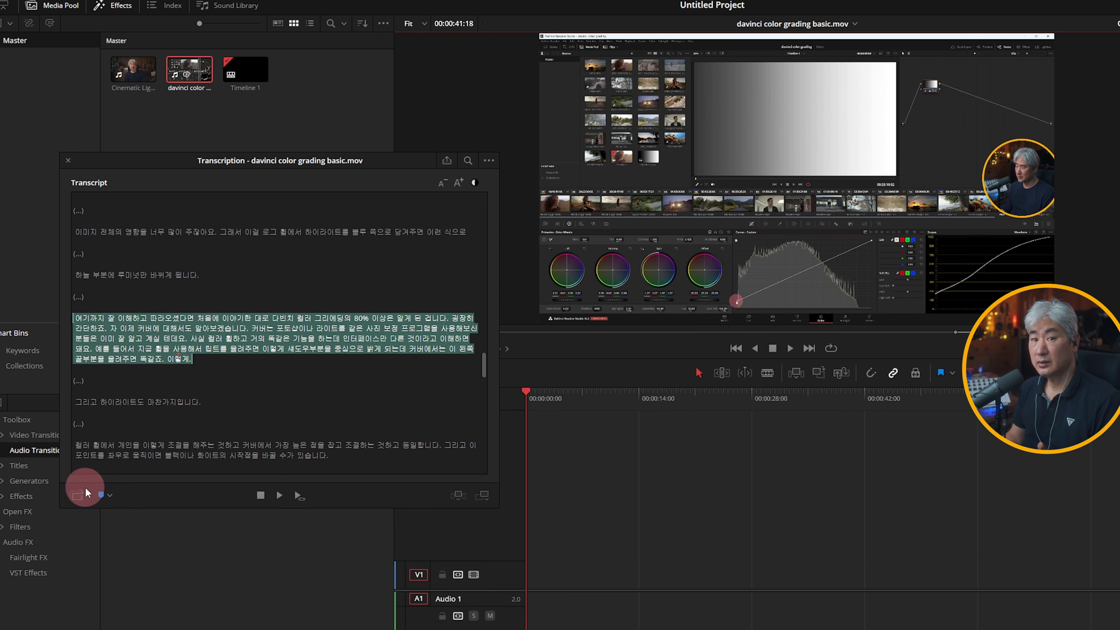
pyautogui.click(86, 492)
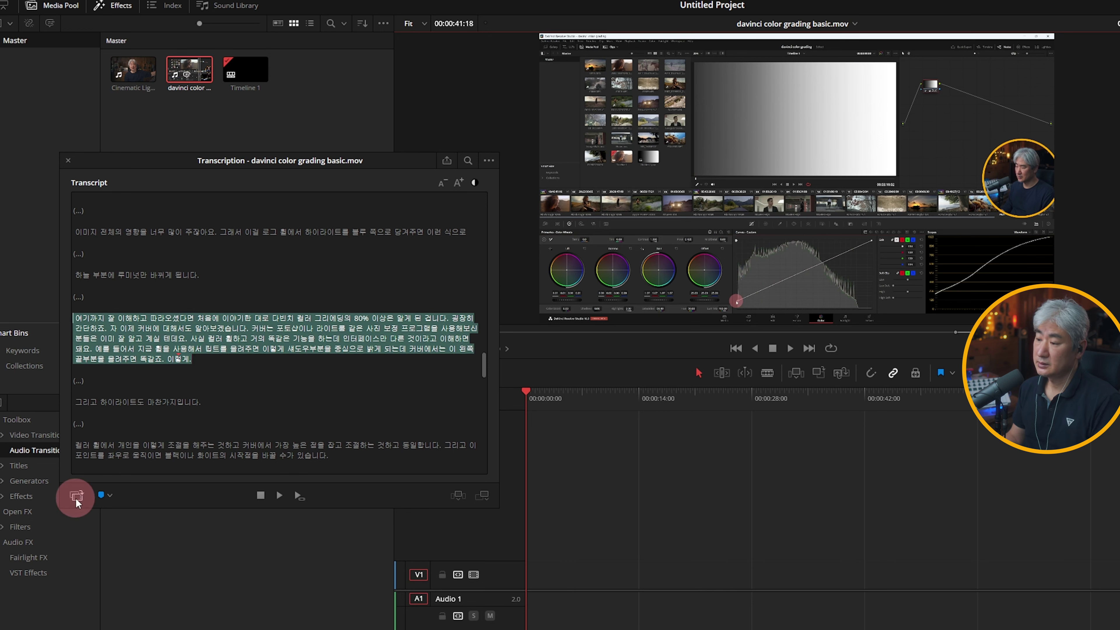
pyautogui.click(797, 415)
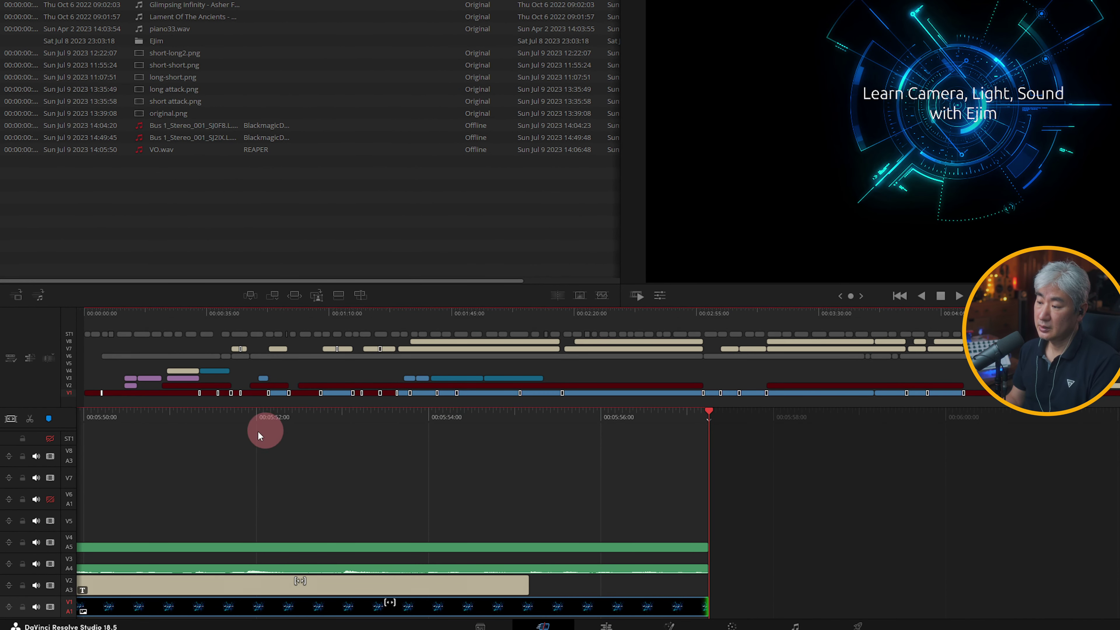
# - Open the timeline view options menu
pyautogui.click(11, 358)
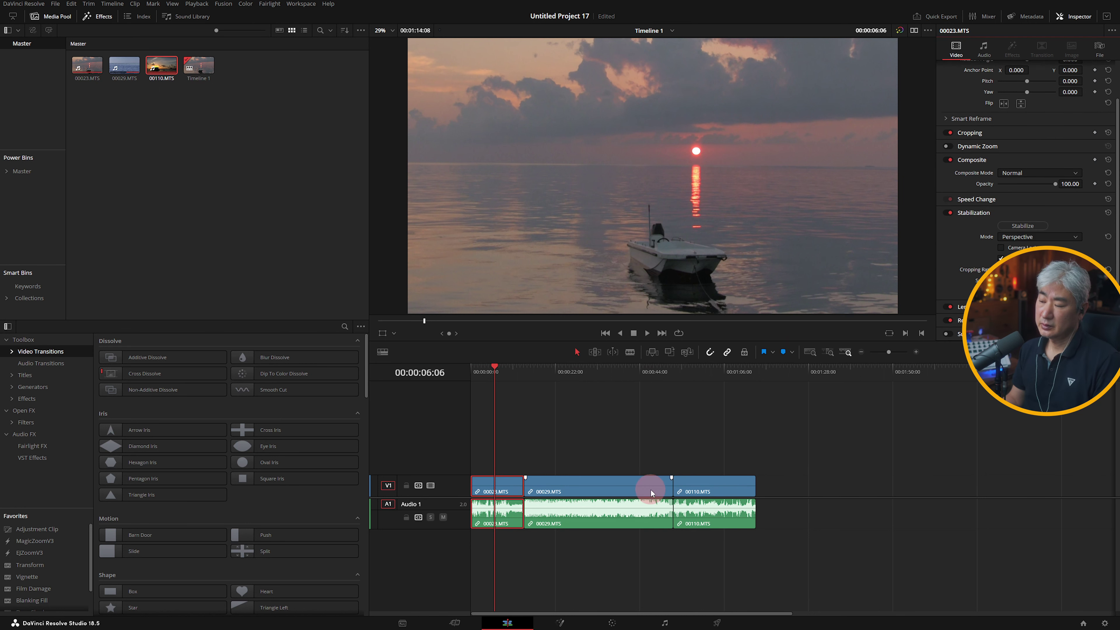
# - Apply Perspective stabilization to all three Timeline 1 clips together, then open Preferences
pyautogui.moveTo(768, 550)
pyautogui.mouseDown()
pyautogui.moveTo(619, 525)
pyautogui.moveTo(507, 476)
pyautogui.mouseUp()
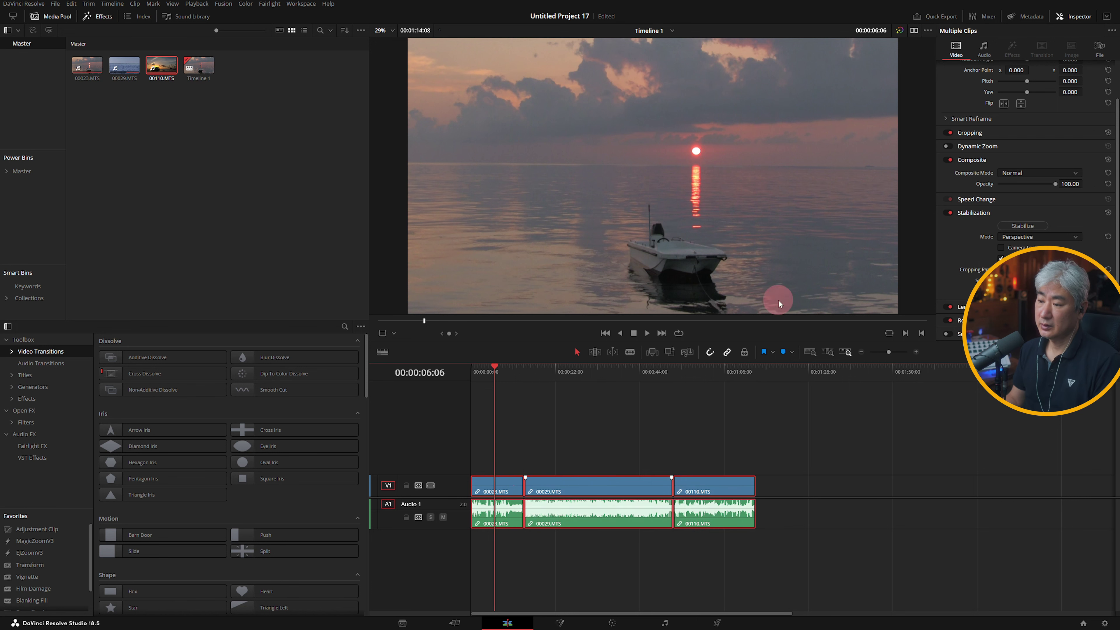
pyautogui.click(1029, 227)
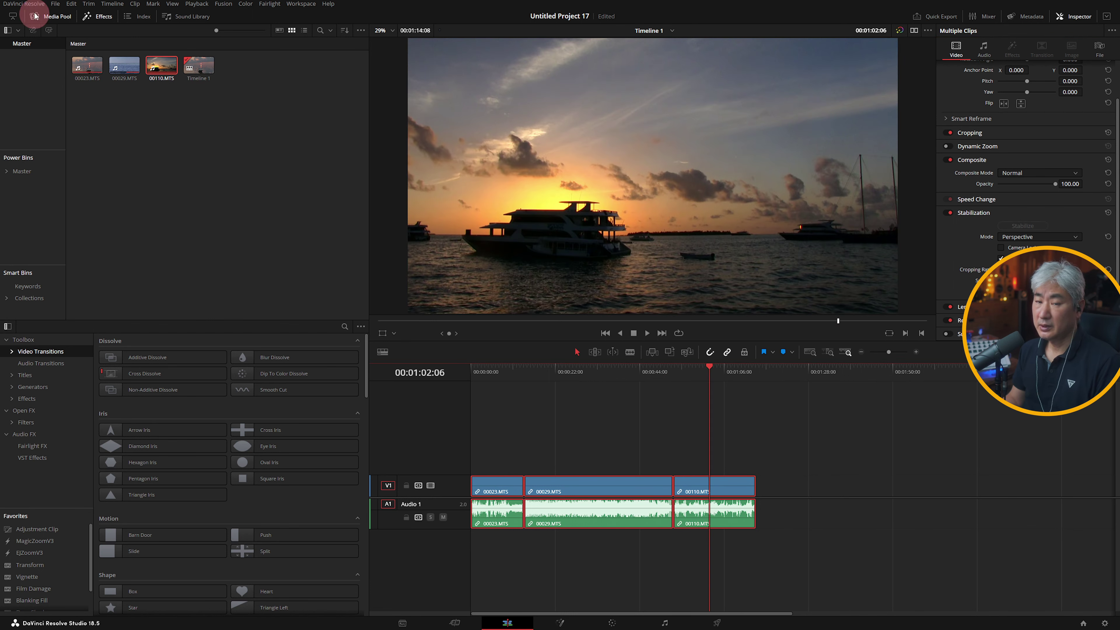
pyautogui.click(26, 3)
pyautogui.click(50, 45)
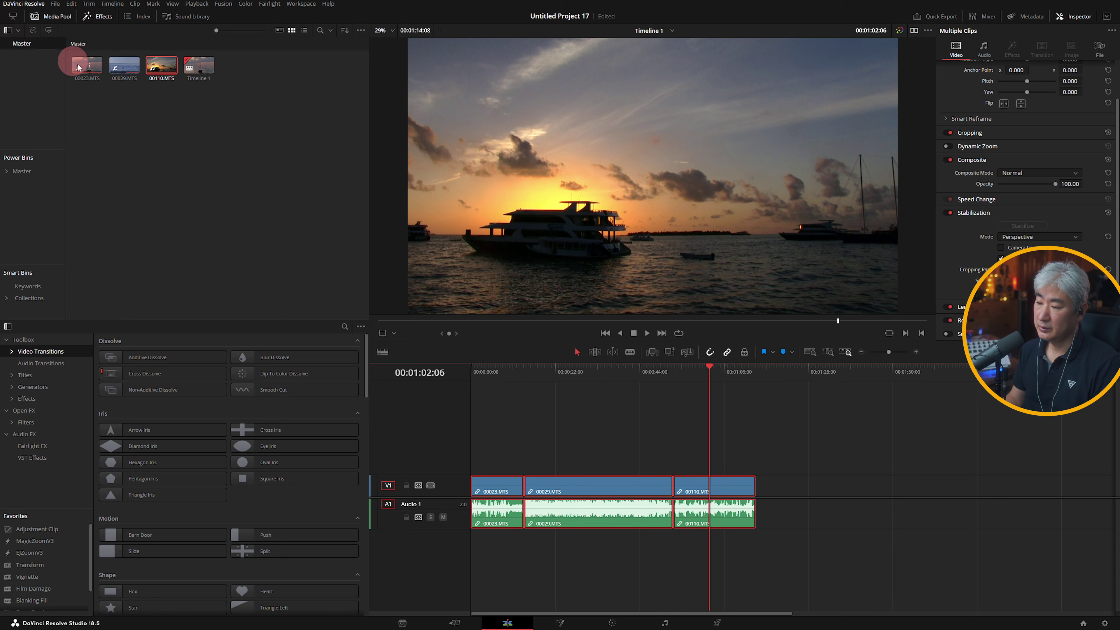
# - Under User > Project Save and Load, set backups to every 9 minutes and save
pyautogui.click(591, 154)
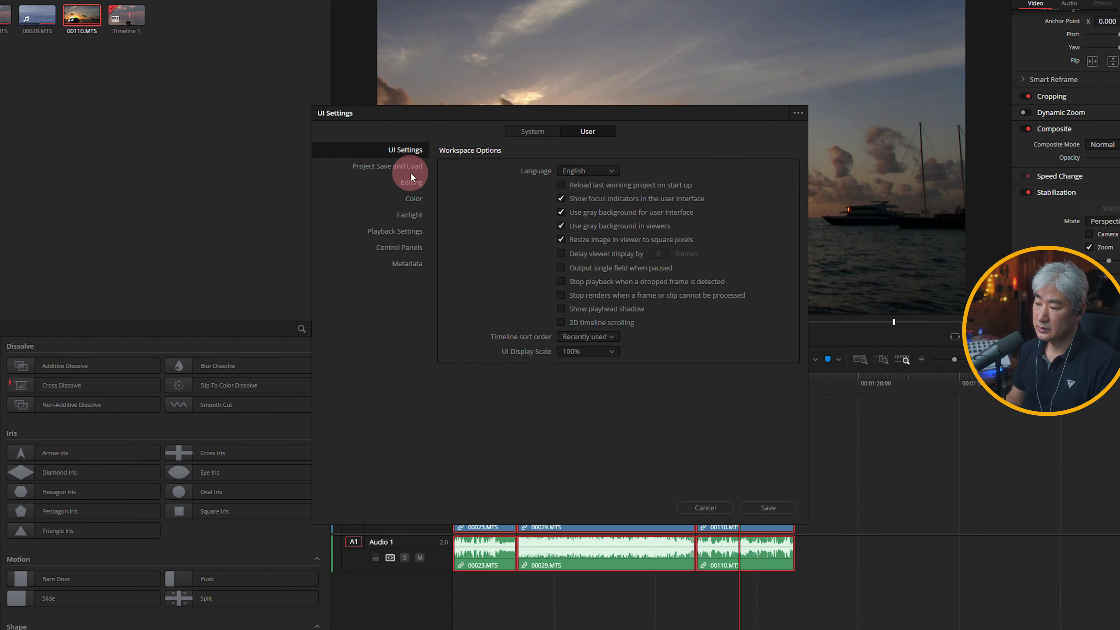
pyautogui.click(409, 170)
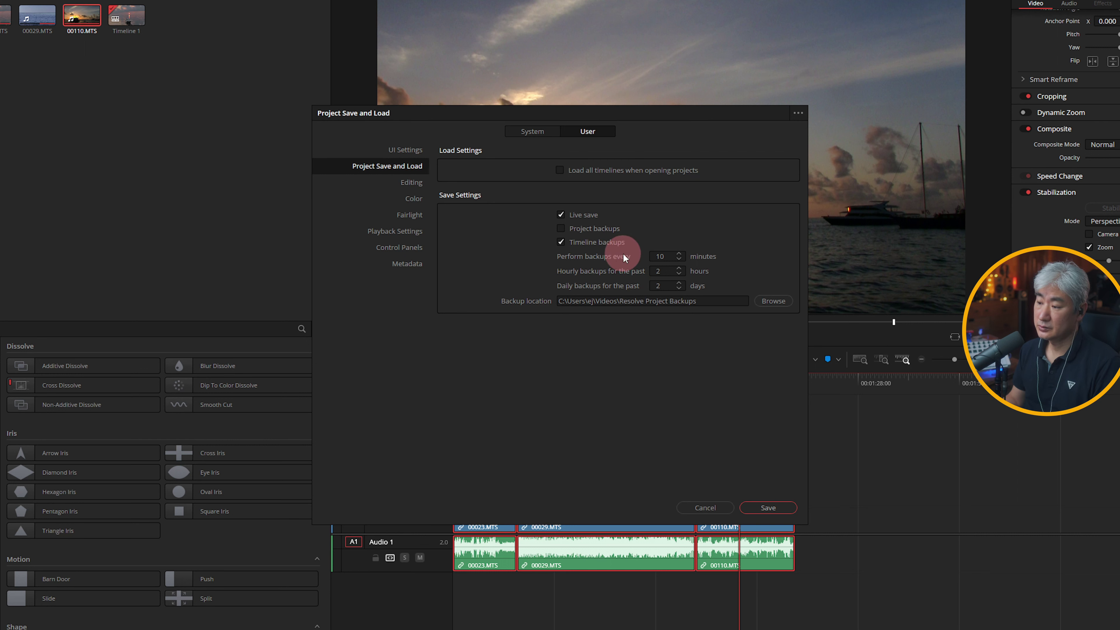
pyautogui.click(679, 259)
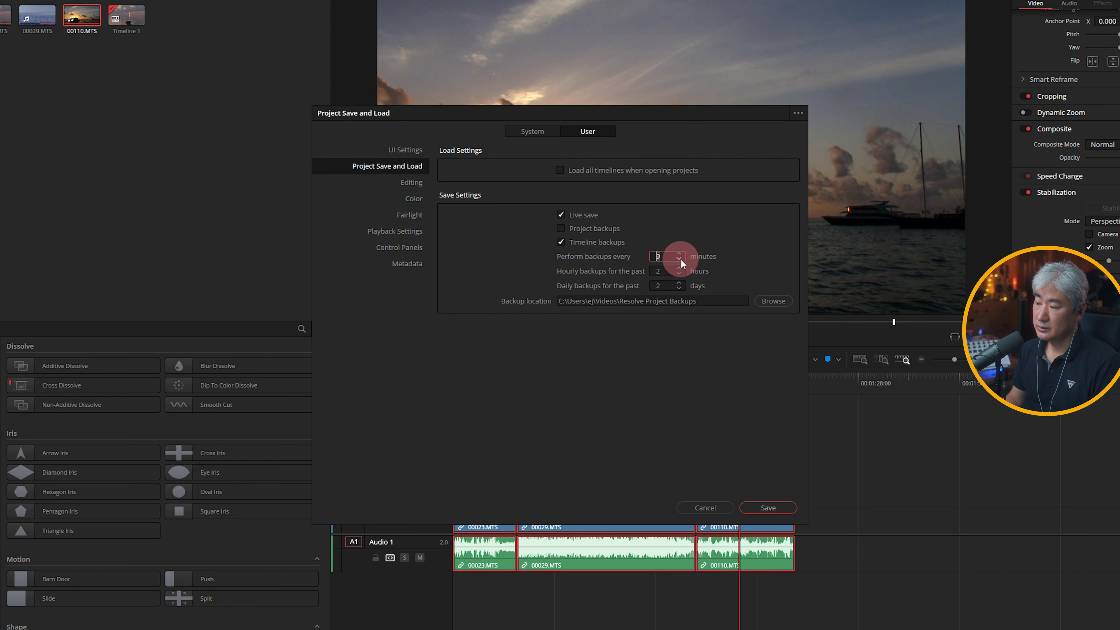
pyautogui.press('Return')
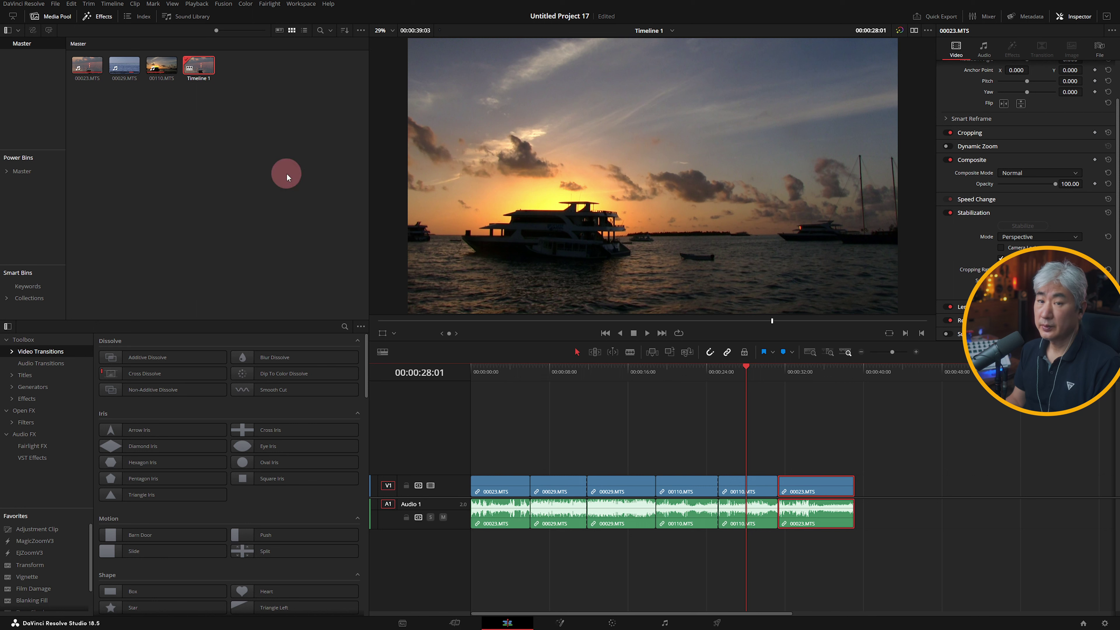
# - Restore the 08/08/2023 14:47:17 backup of Timeline 1
pyautogui.rightClick(202, 71)
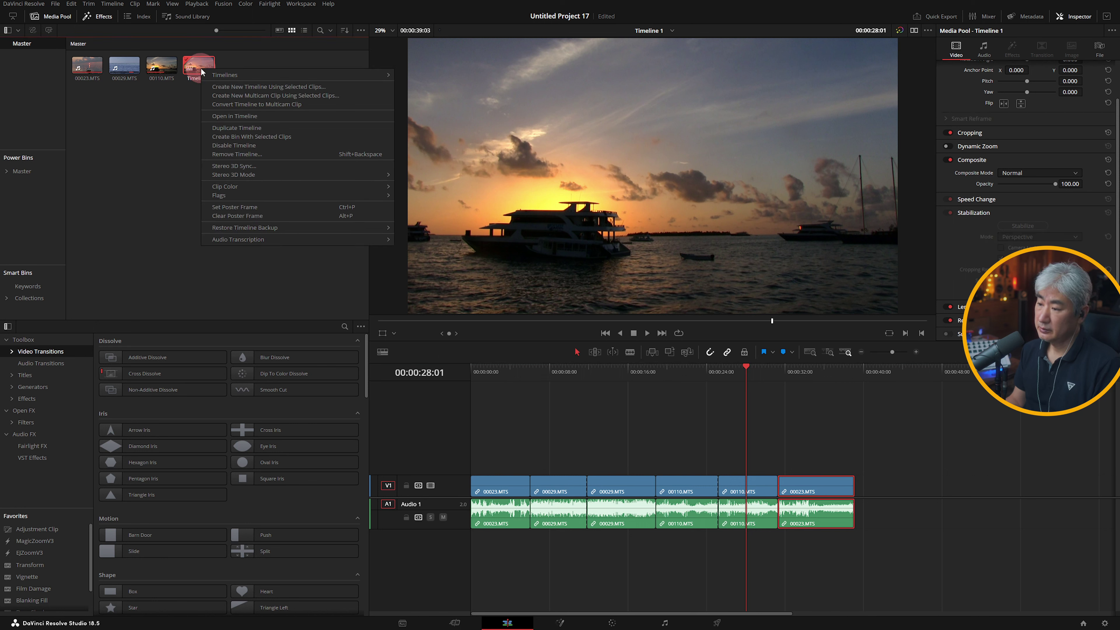
pyautogui.moveTo(269, 228)
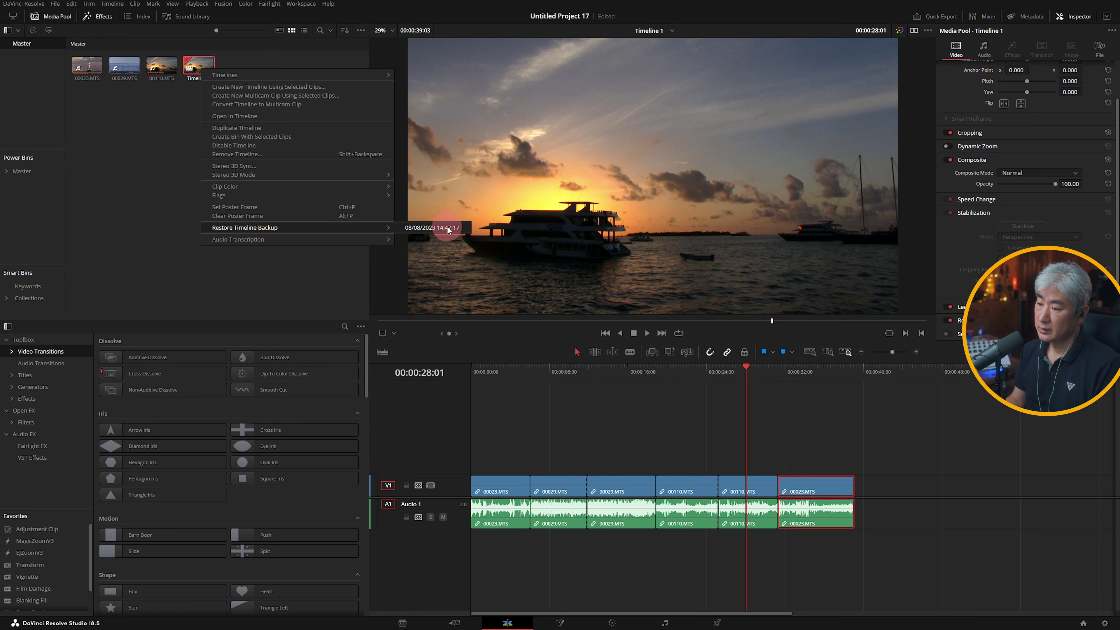
pyautogui.click(430, 228)
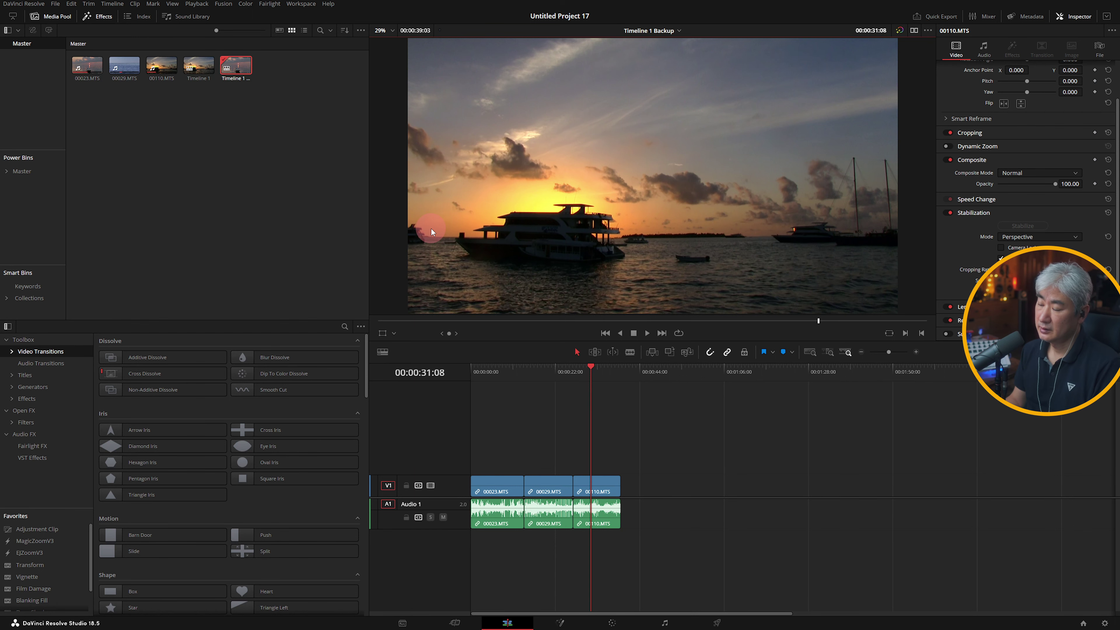
# - Select the middle 00110 clip at 28:05 and bring up its context menu
pyautogui.click(646, 370)
pyautogui.click(646, 485)
pyautogui.rightClick(646, 485)
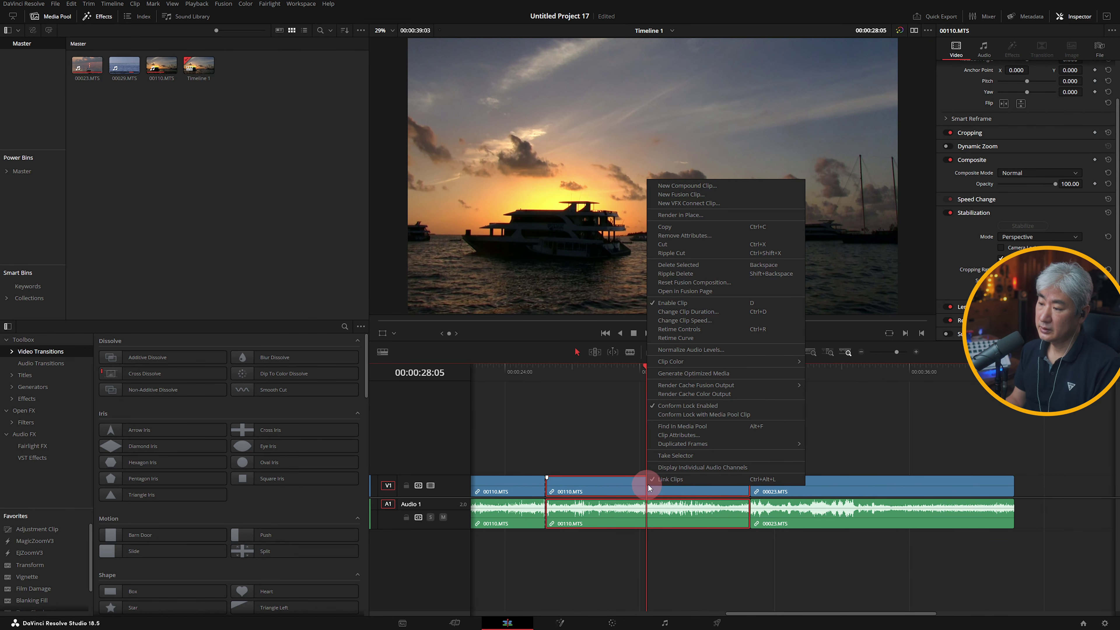
# - Check the clip's retime curve, then drop a Non-Additive Dissolve on the 00110/00023 cut
pyautogui.click(708, 338)
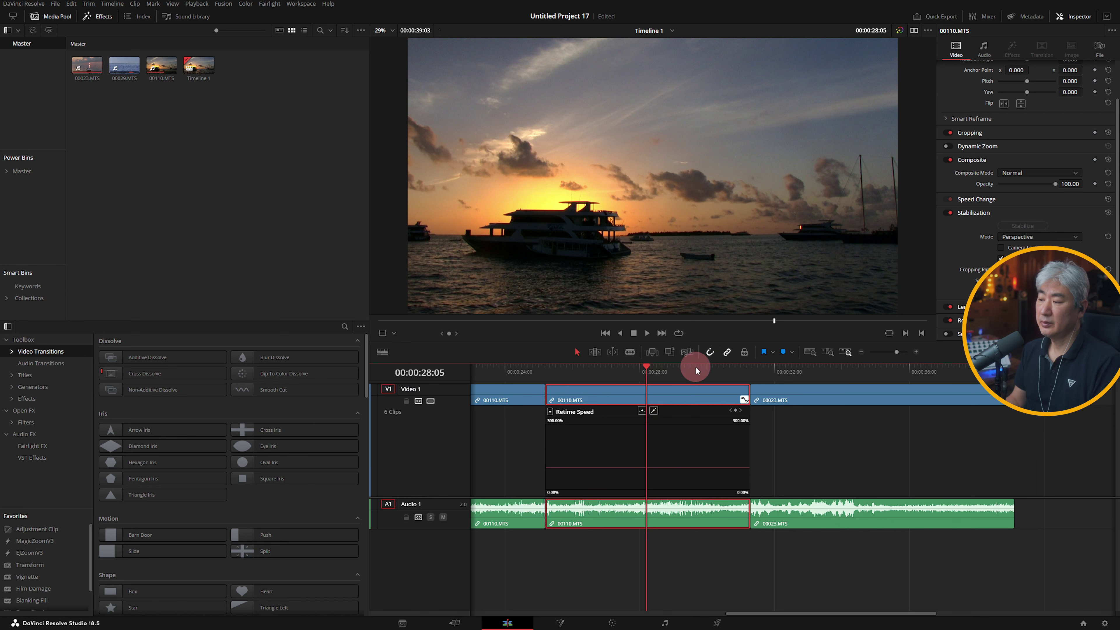
pyautogui.click(550, 412)
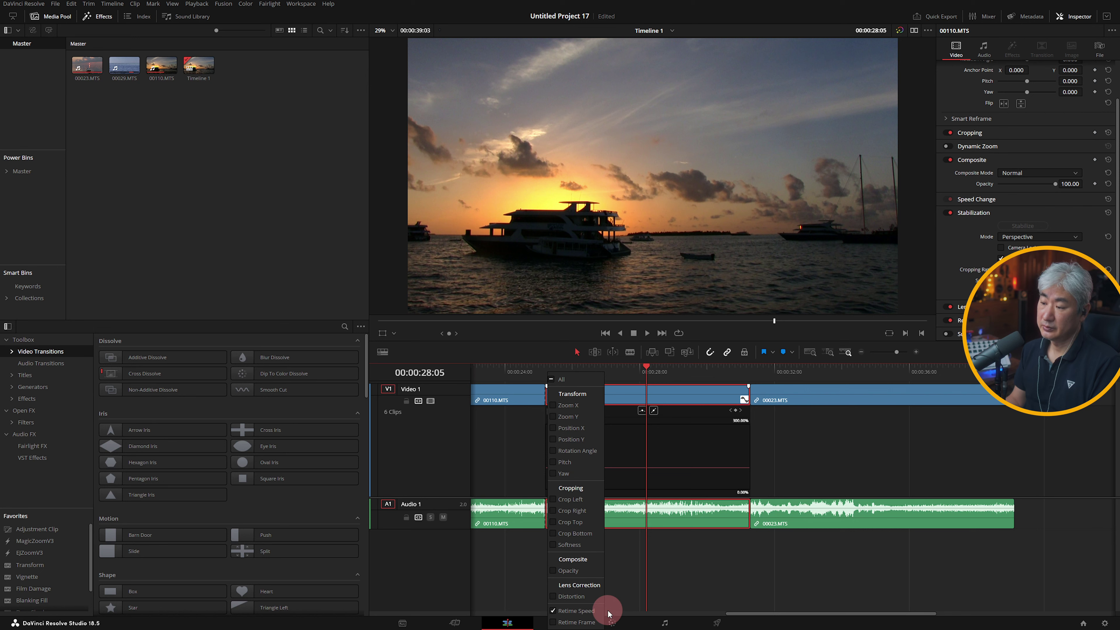
pyautogui.click(607, 612)
pyautogui.moveTo(182, 390); pyautogui.dragTo(749, 484)
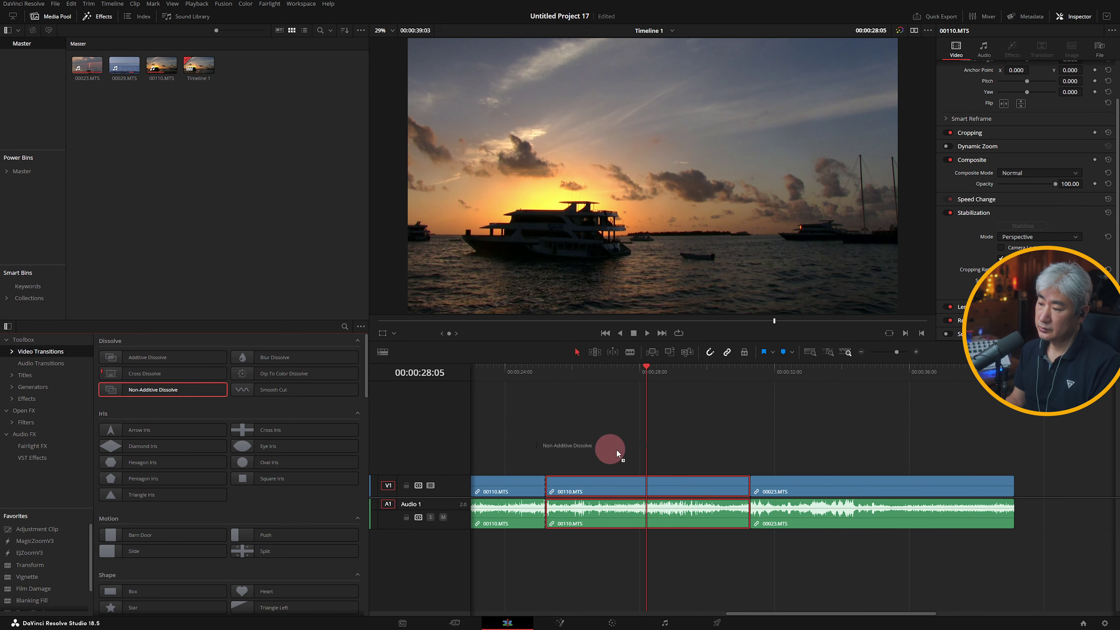
pyautogui.click(758, 481)
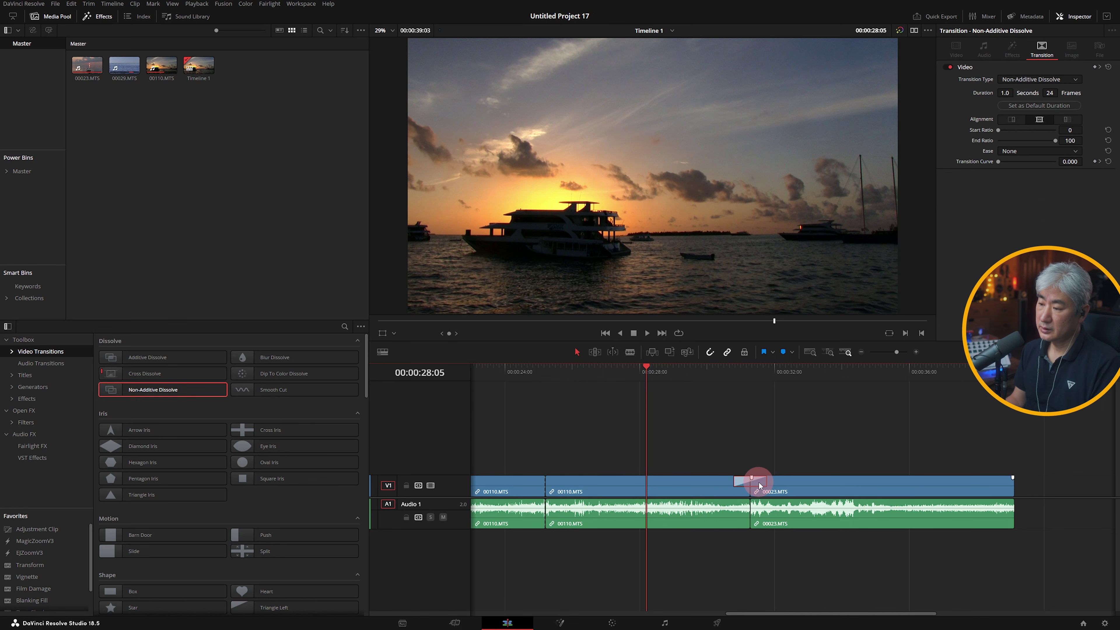
# - Set the dissolve's 1.0 s / 24-frame length as the default transition duration
pyautogui.click(1019, 108)
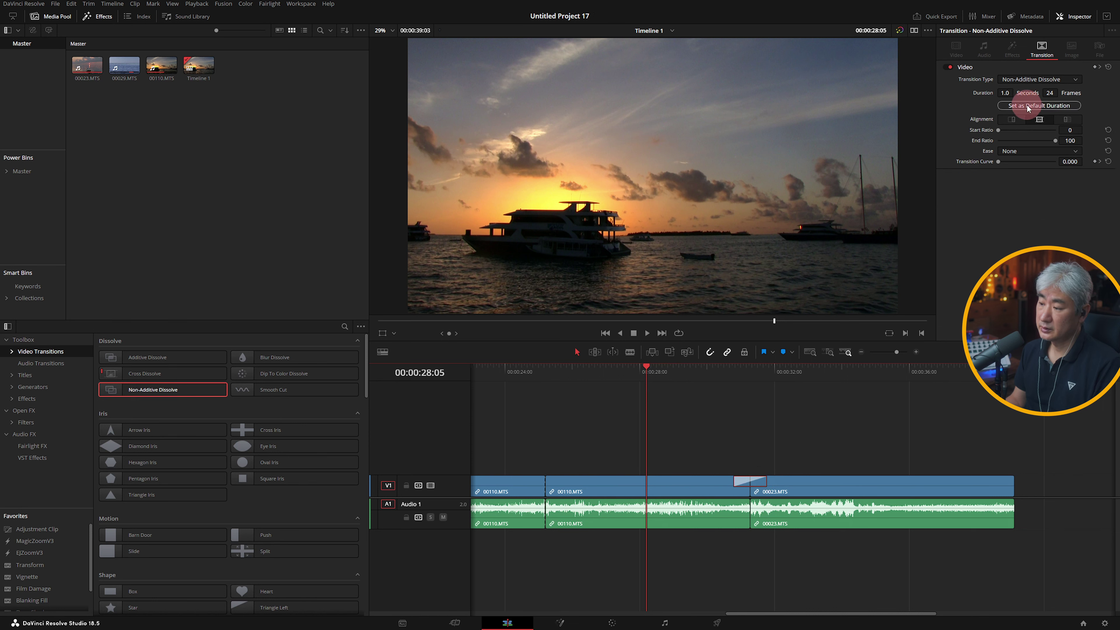
pyautogui.moveTo(1001, 91); pyautogui.dragTo(1014, 97)
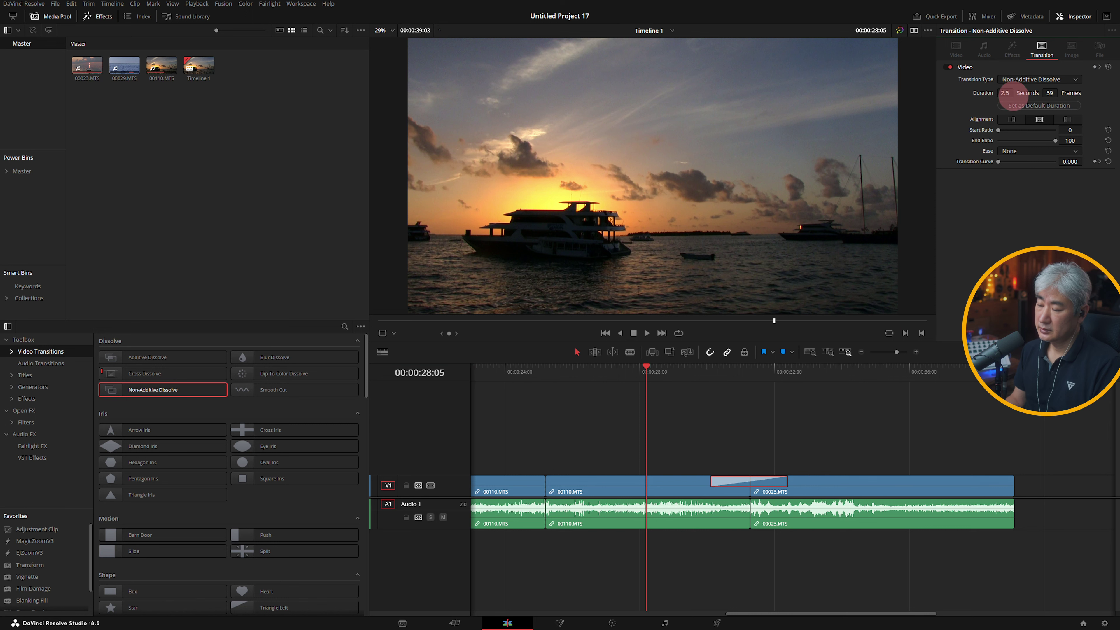
pyautogui.moveTo(1013, 94); pyautogui.dragTo(1013, 94)
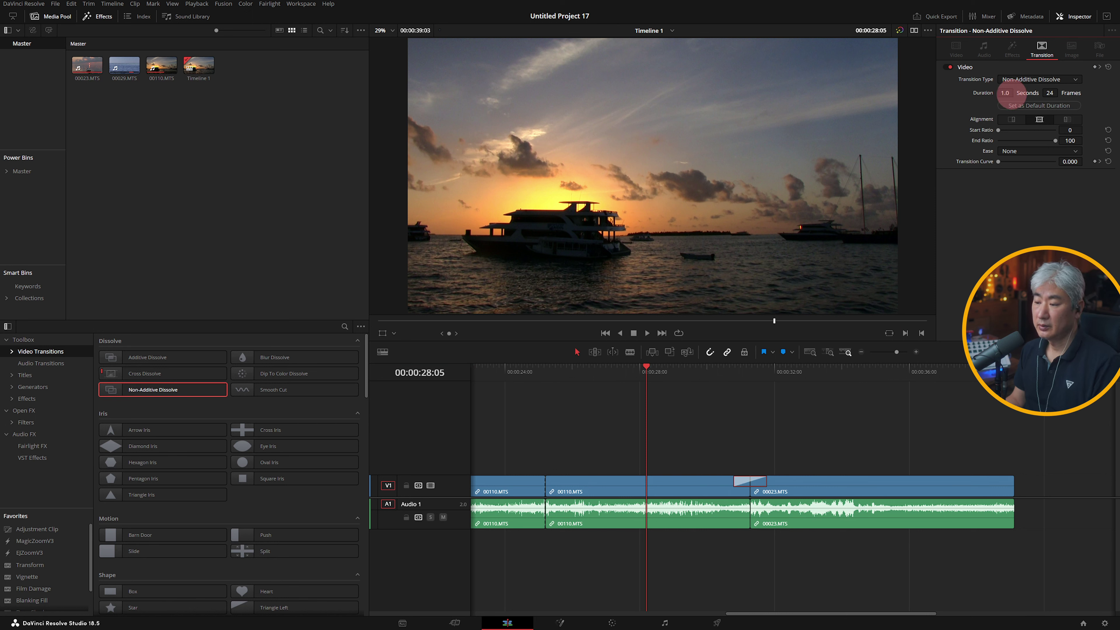
pyautogui.click(1030, 107)
pyautogui.click(1036, 110)
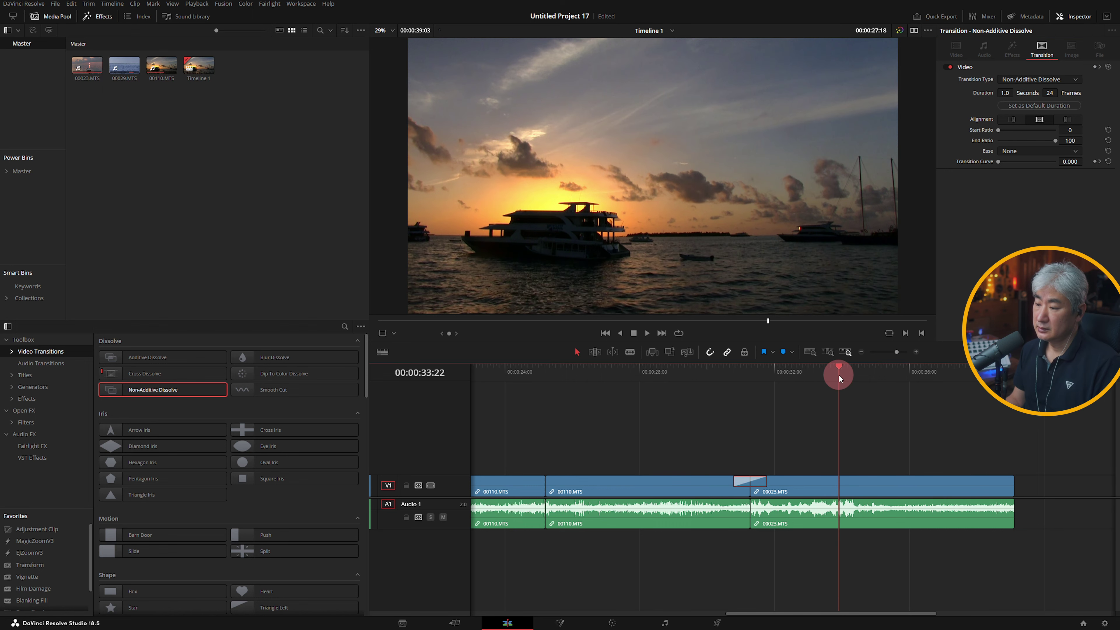
# - Bring up the Export options in the File menu
pyautogui.click(772, 408)
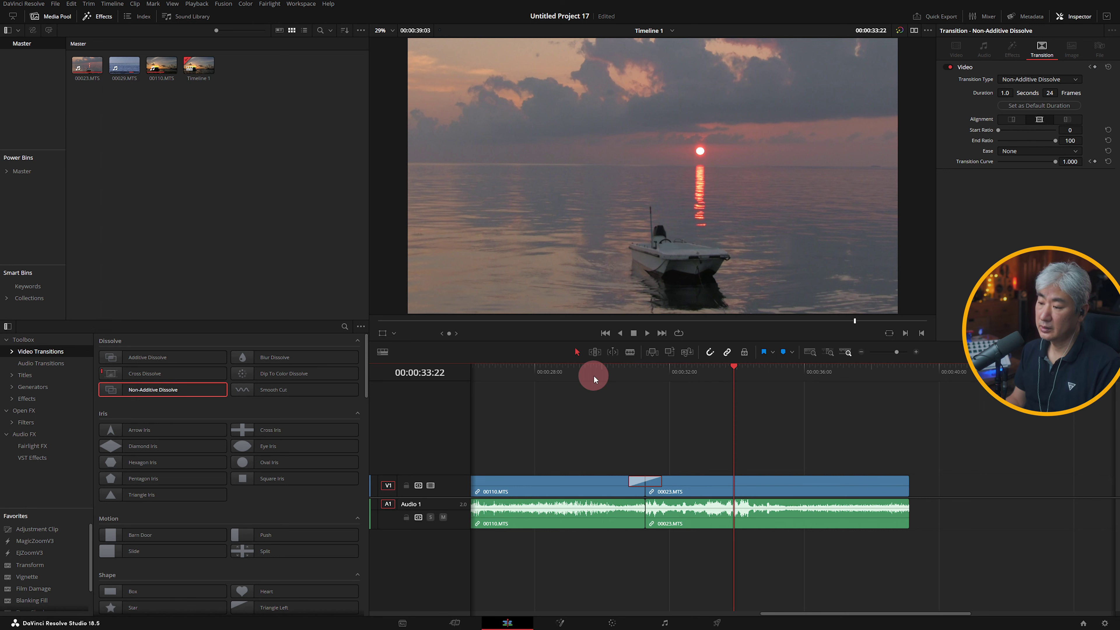
pyautogui.click(55, 4)
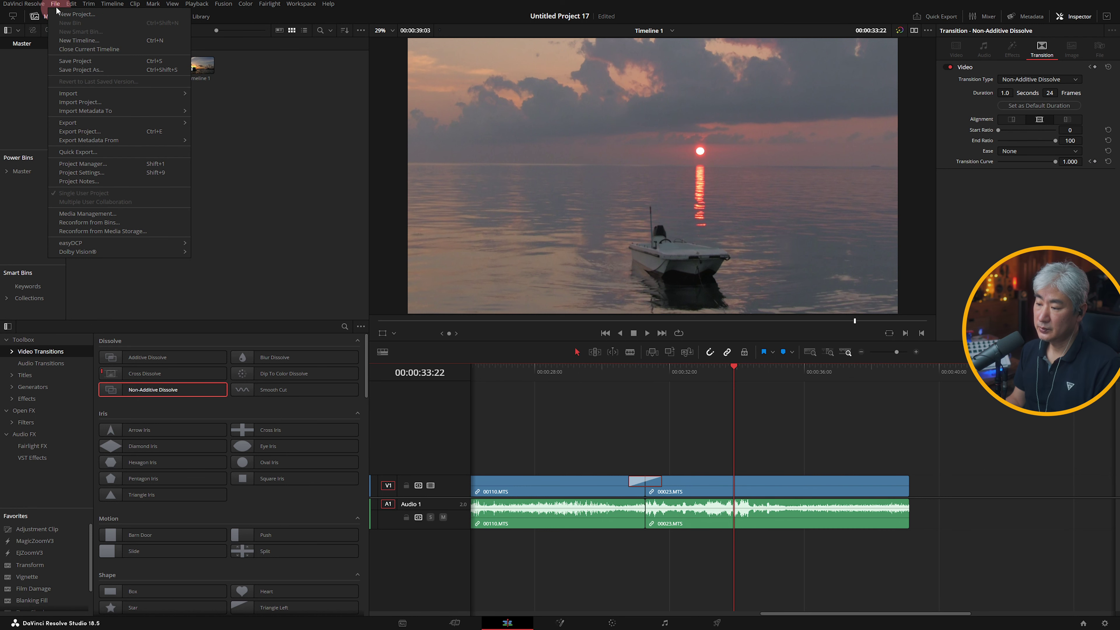
pyautogui.click(177, 120)
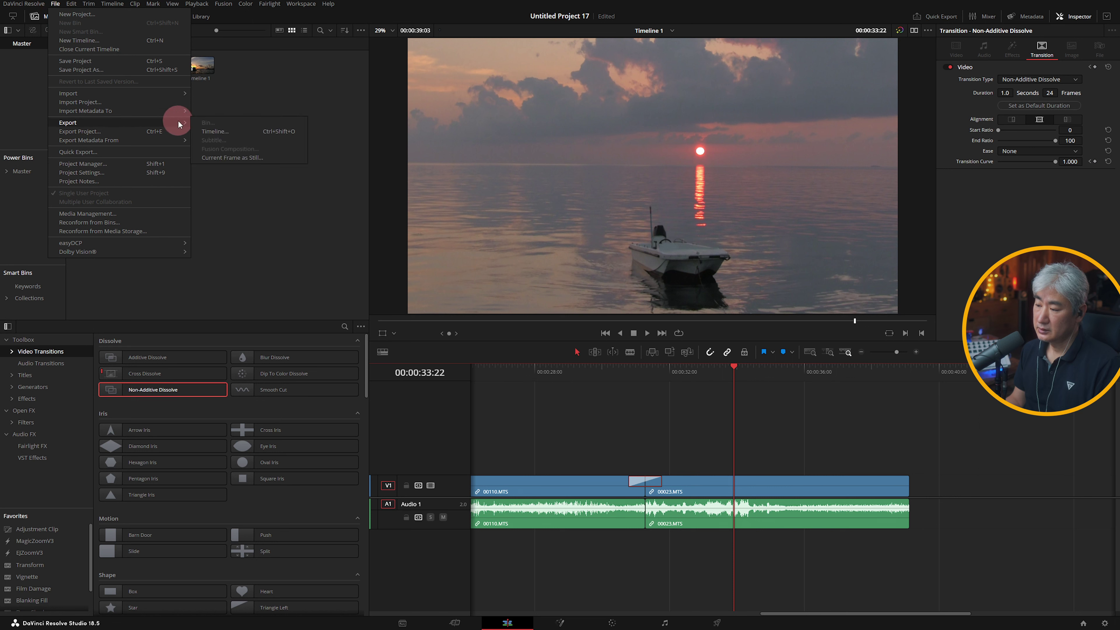
pyautogui.click(285, 160)
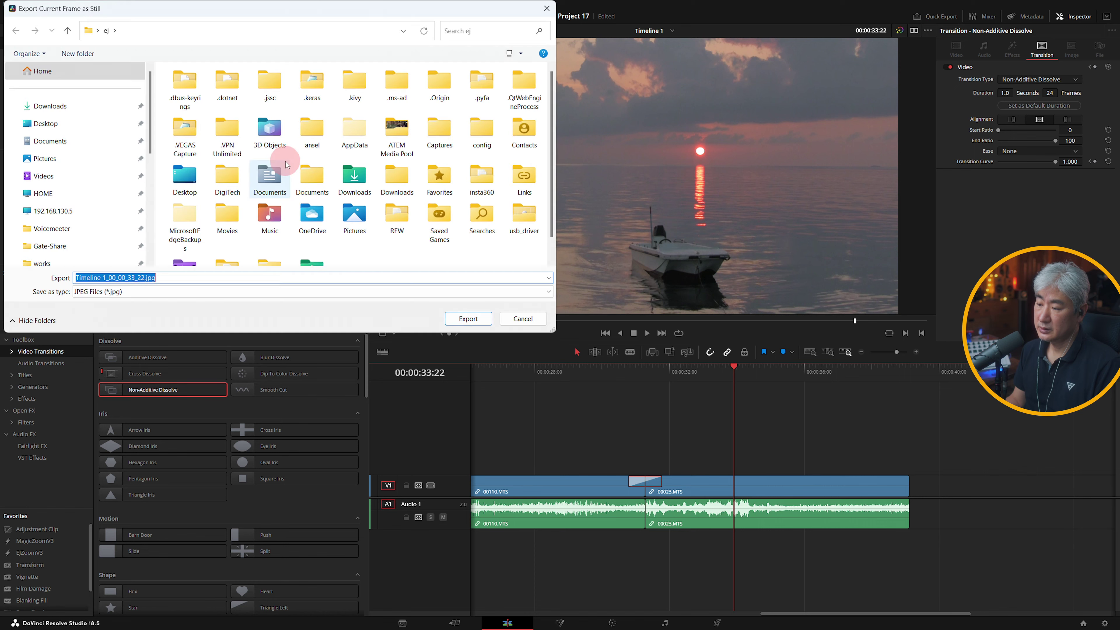
pyautogui.click(142, 291)
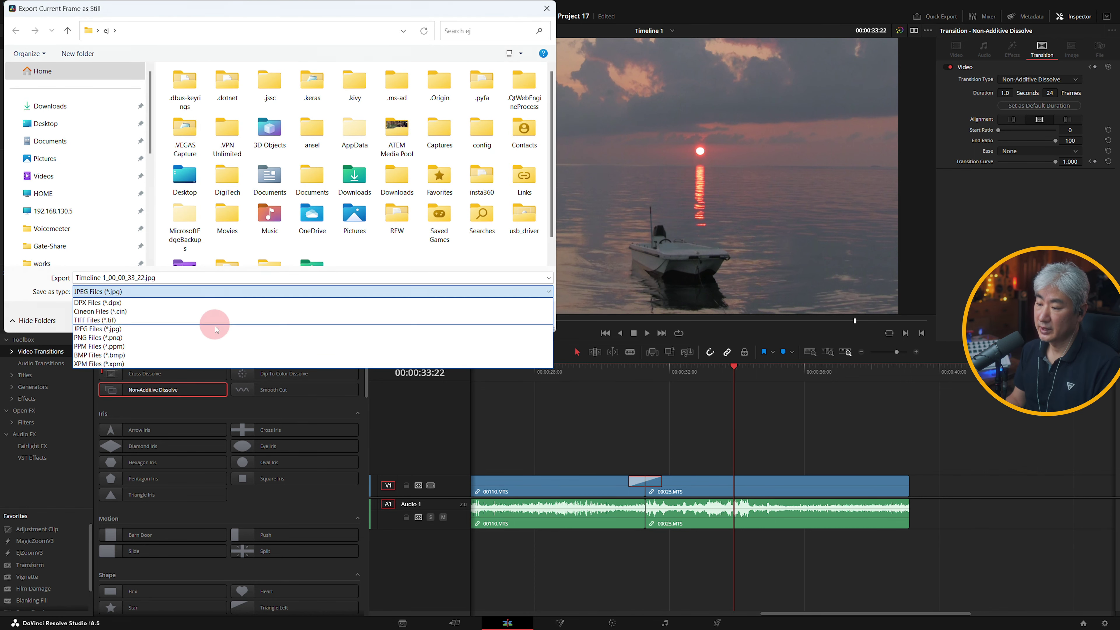
pyautogui.click(155, 217)
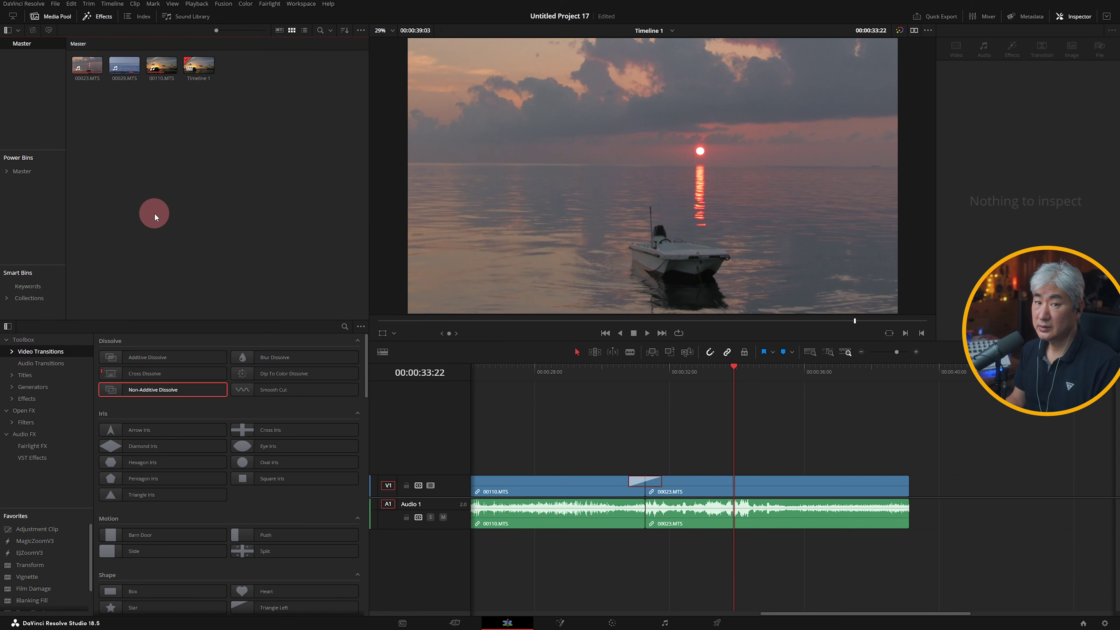
# - Open the Cache Manager from Playback > Delete Render Cache and review the project list
pyautogui.click(197, 4)
pyautogui.moveTo(263, 58)
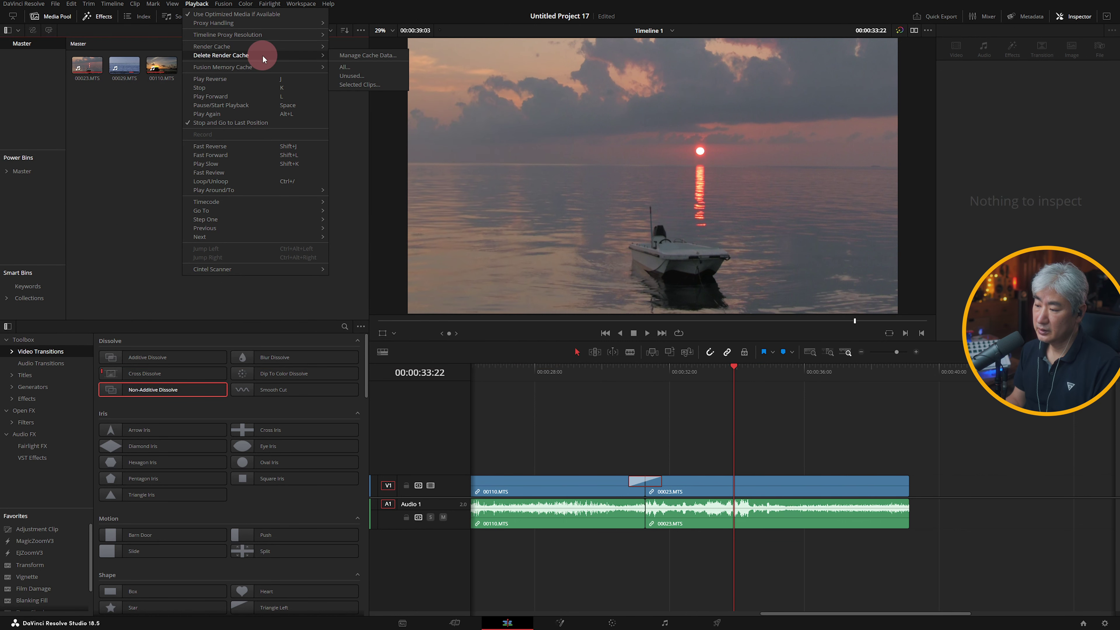
pyautogui.click(377, 55)
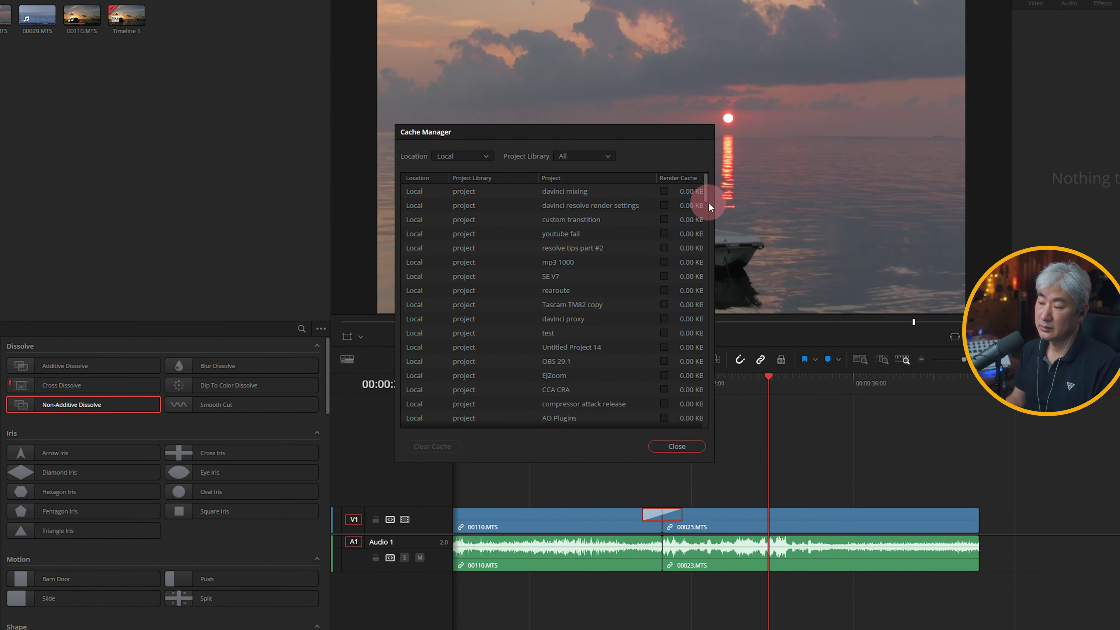
pyautogui.moveTo(707, 194); pyautogui.dragTo(706, 382)
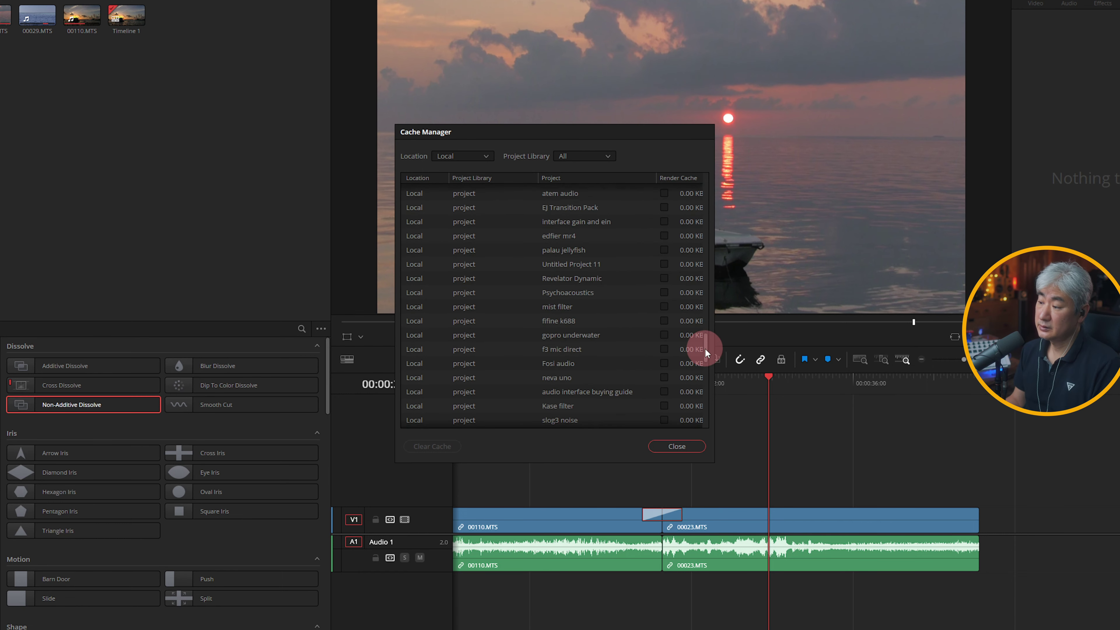
pyautogui.moveTo(706, 381); pyautogui.dragTo(705, 191)
# - Clear the render cache for the ticked projects, keeping the list to local caches
pyautogui.click(433, 446)
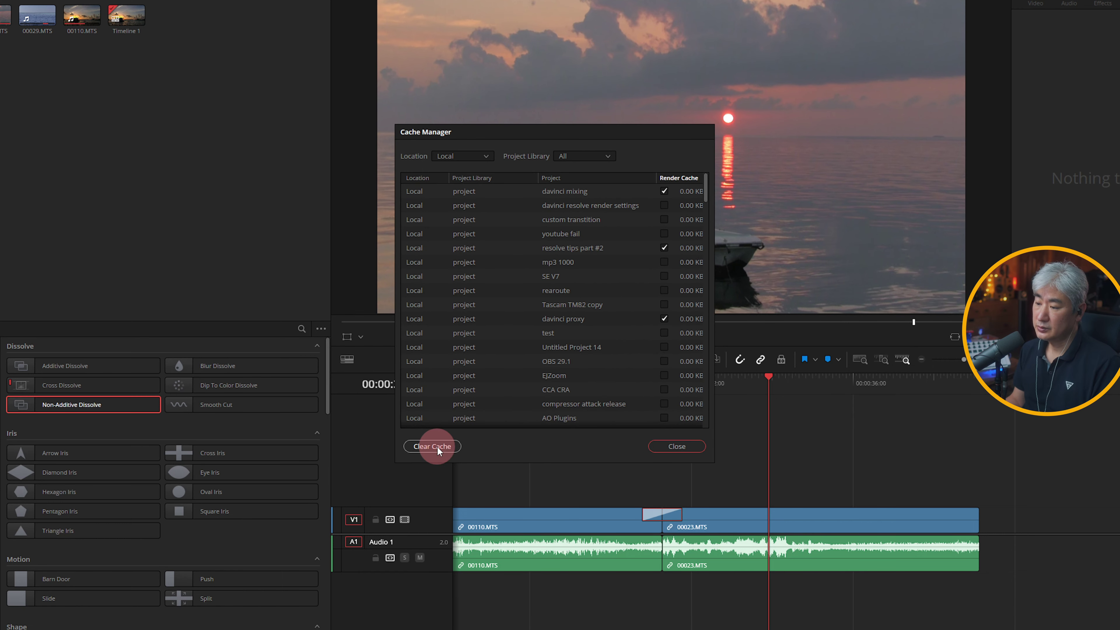
pyautogui.click(488, 159)
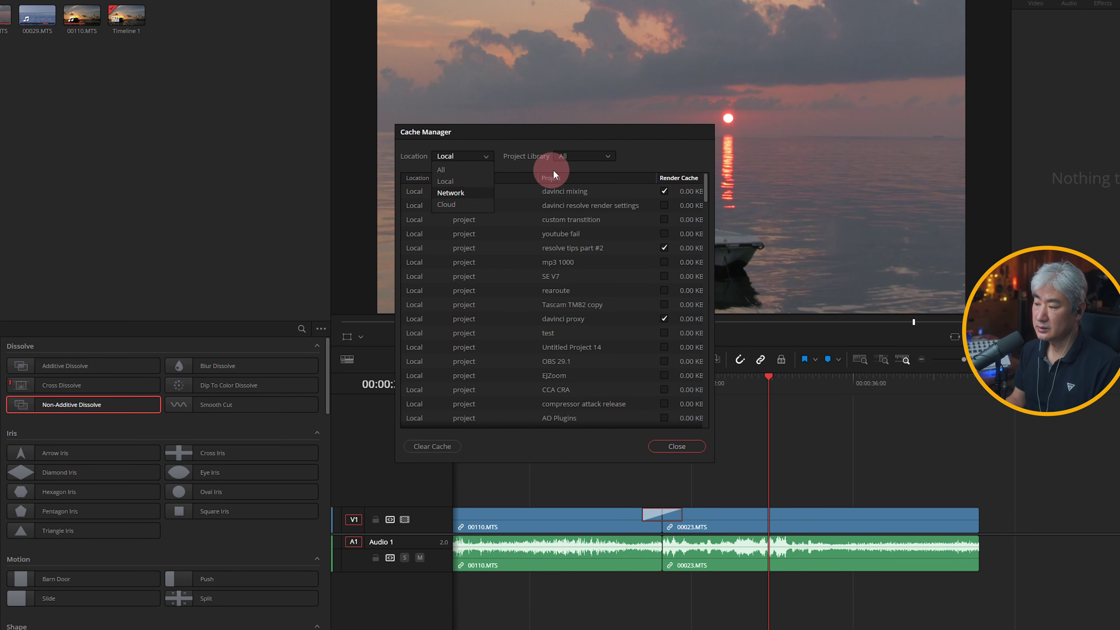
pyautogui.click(593, 157)
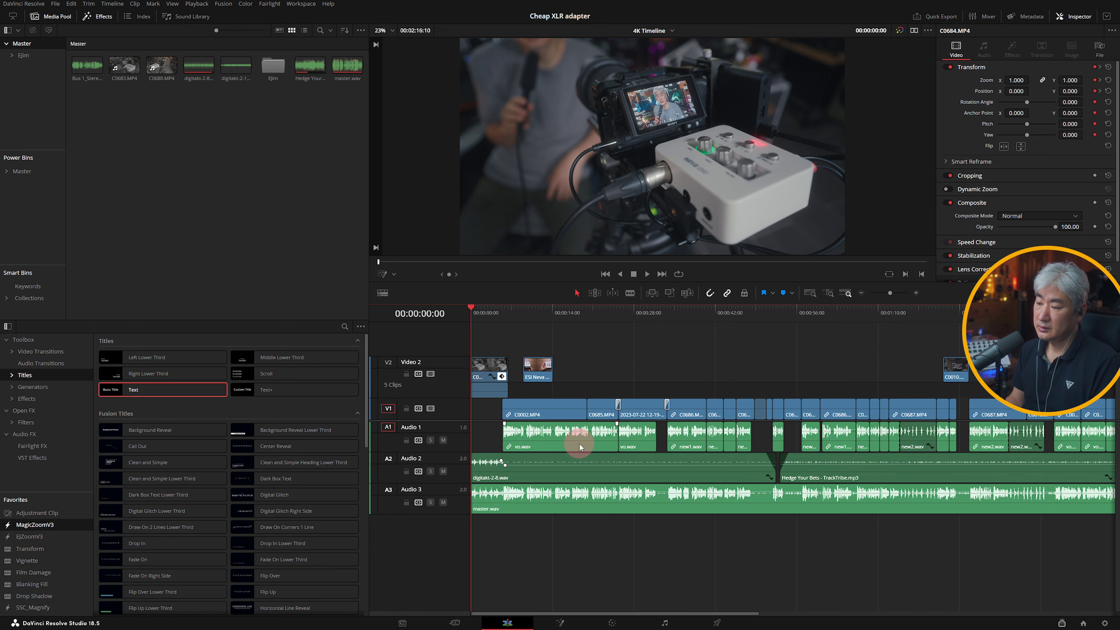
# - Move the Audio 3 track above Audio 2 in the timeline's track list
pyautogui.click(143, 19)
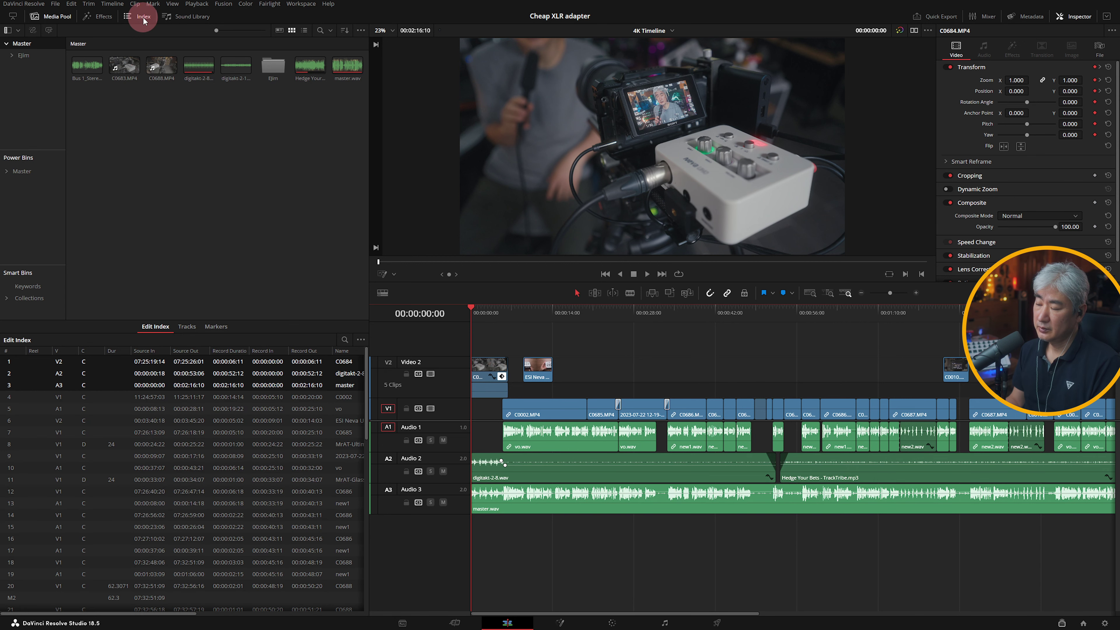
pyautogui.click(190, 328)
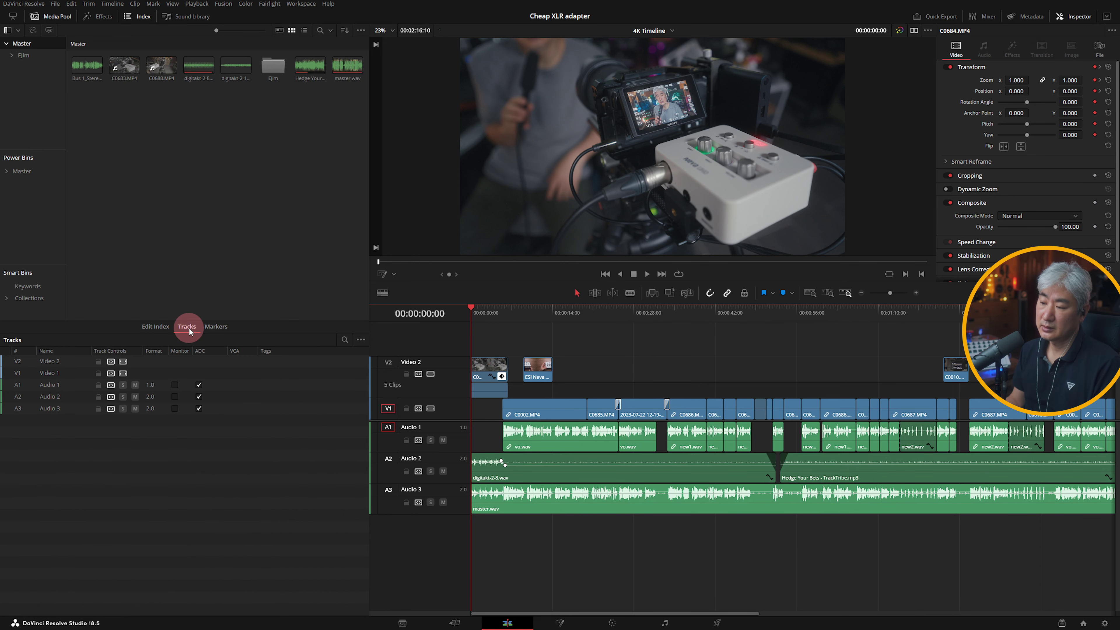
pyautogui.moveTo(58, 407)
pyautogui.mouseDown()
pyautogui.moveTo(64, 361)
pyautogui.moveTo(138, 434)
pyautogui.mouseUp()
# - Open the Preferences at the Internet Accounts page
pyautogui.click(67, 383)
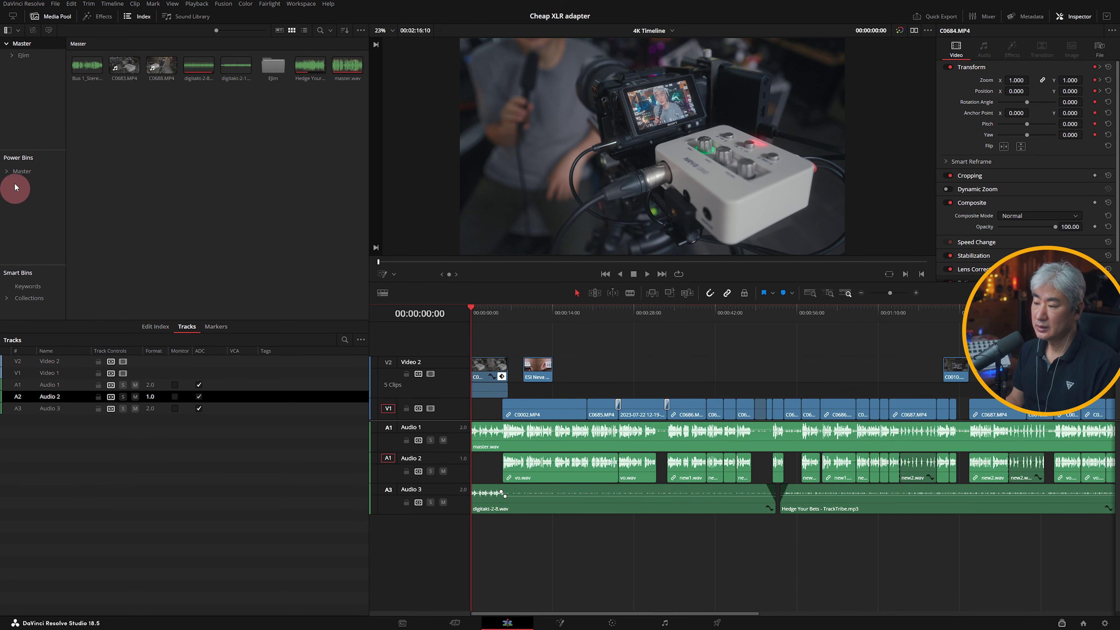
pyautogui.click(23, 3)
pyautogui.click(54, 44)
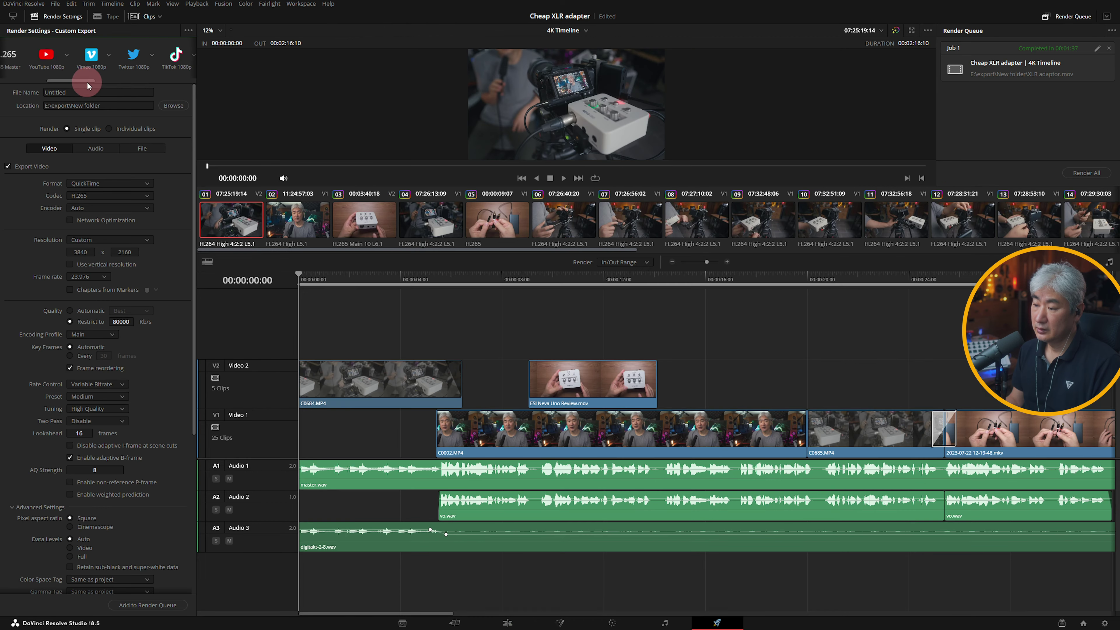
# - Apply the TikTok render preset at 1080p resolution on the Deliver page
pyautogui.moveTo(86, 81); pyautogui.dragTo(104, 82)
pyautogui.click(110, 63)
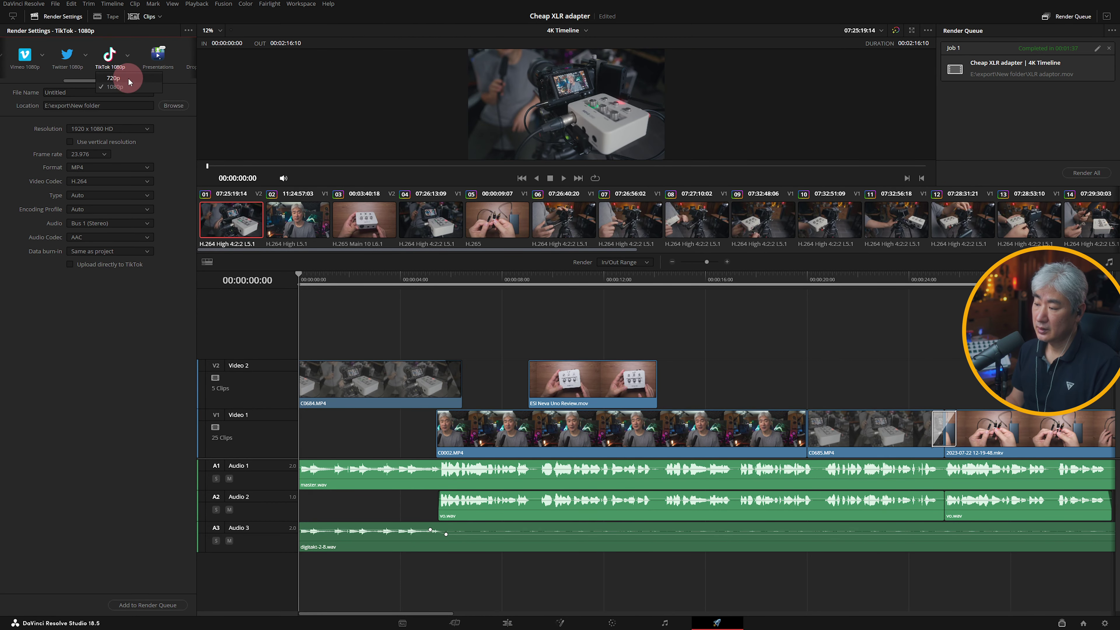
pyautogui.click(127, 55)
# - Enable direct upload to TikTok, then bring up Quick Export from the Edit page
pyautogui.click(108, 264)
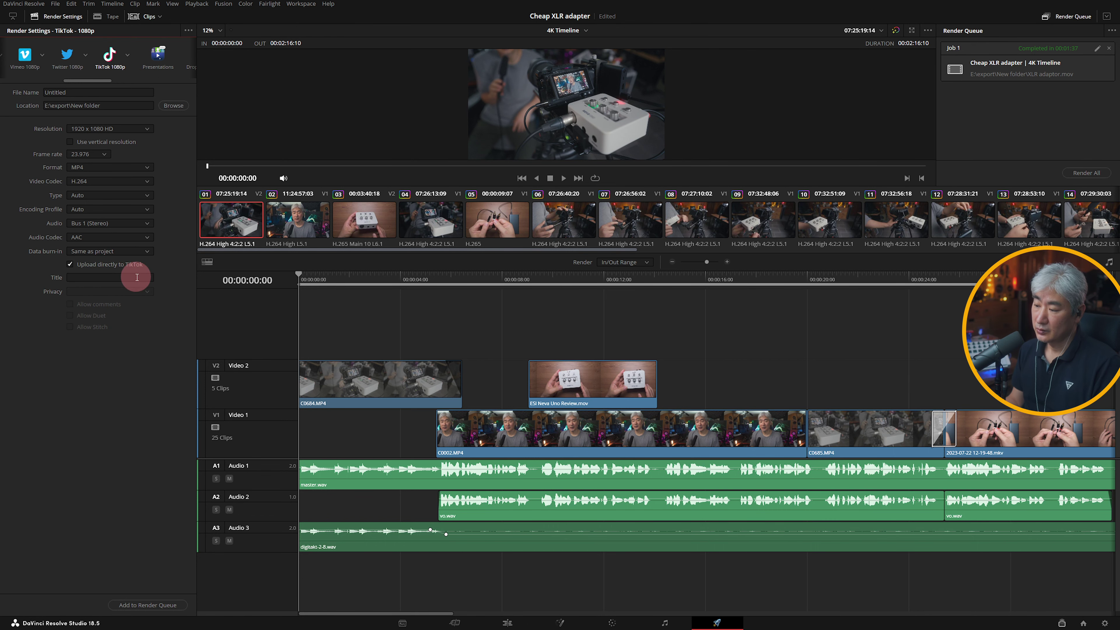
pyautogui.click(507, 622)
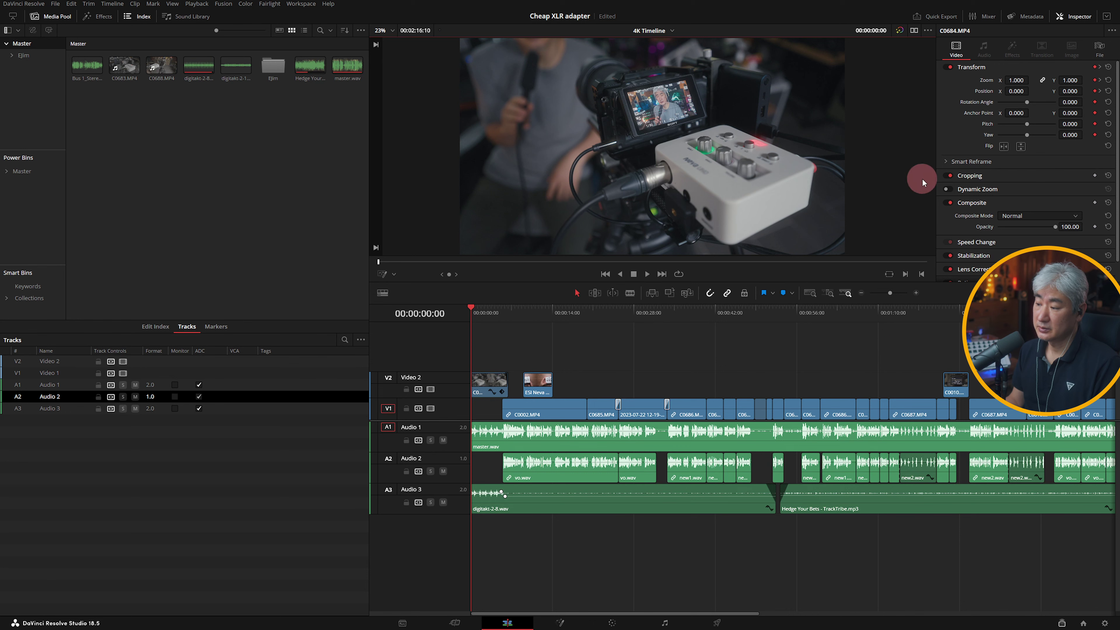
pyautogui.click(942, 16)
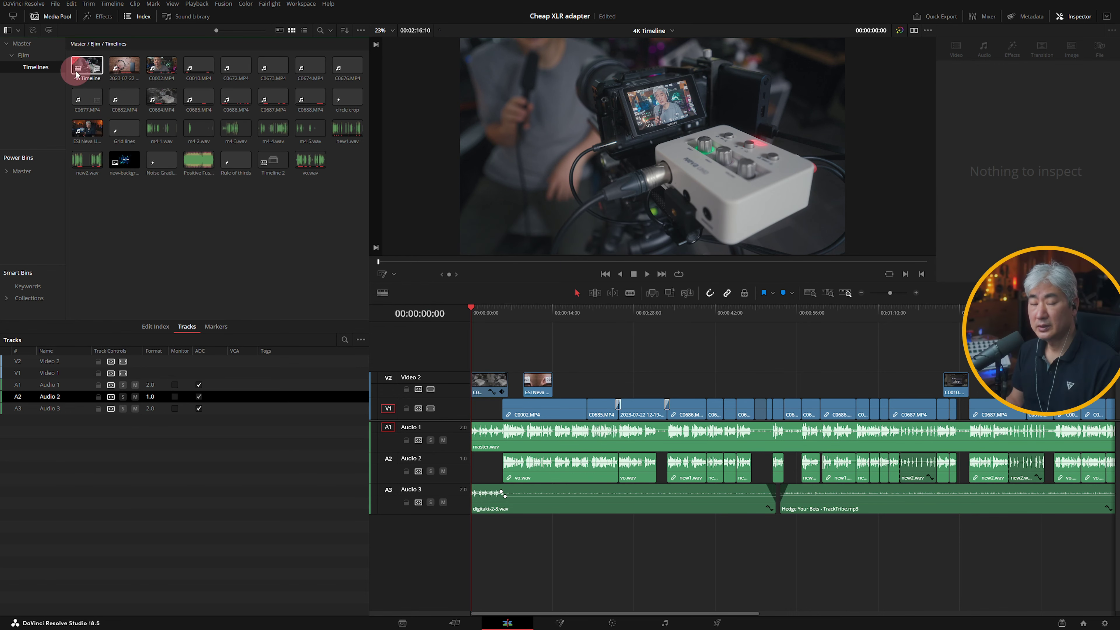
# - In the 4K Timeline's settings, set color science to DaVinci YRGB Color Managed and processing to HDR
pyautogui.rightClick(77, 74)
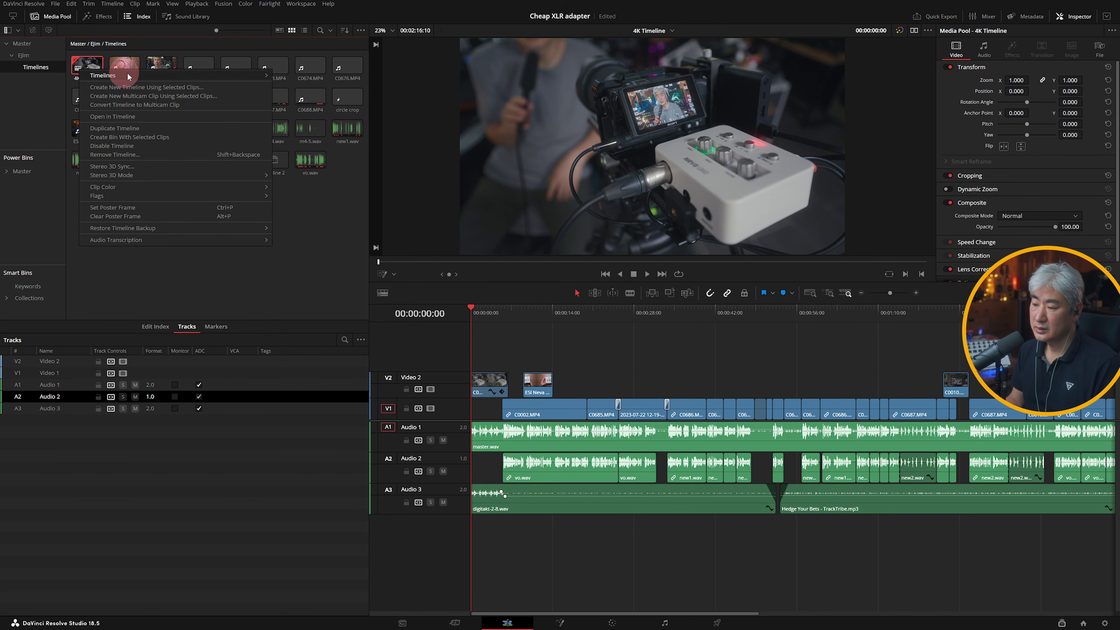
pyautogui.moveTo(253, 76)
pyautogui.click(308, 75)
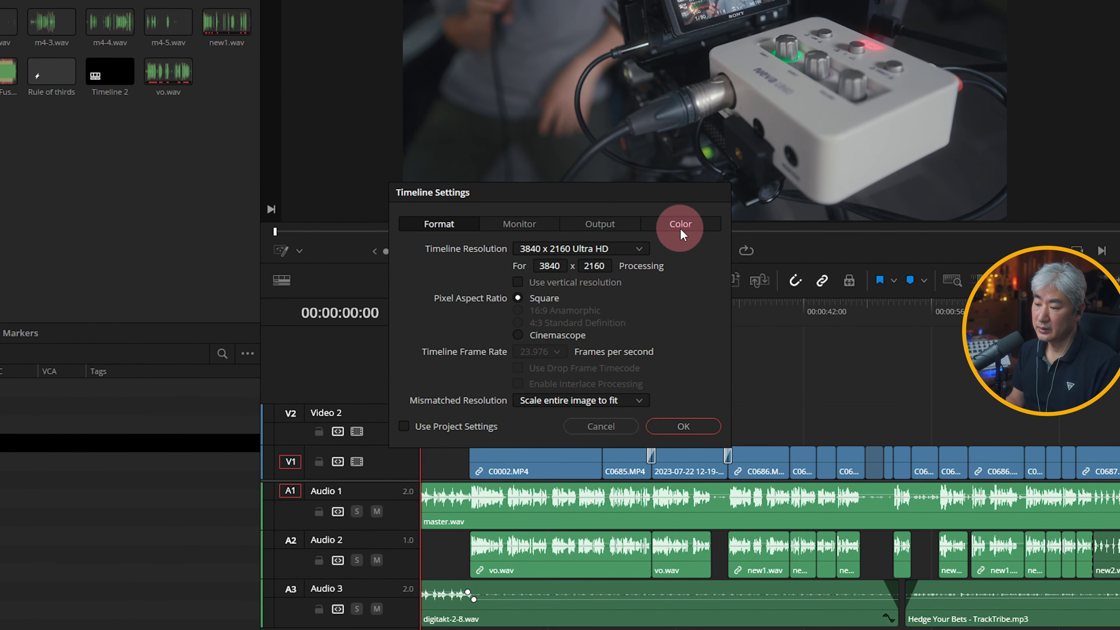
pyautogui.click(680, 225)
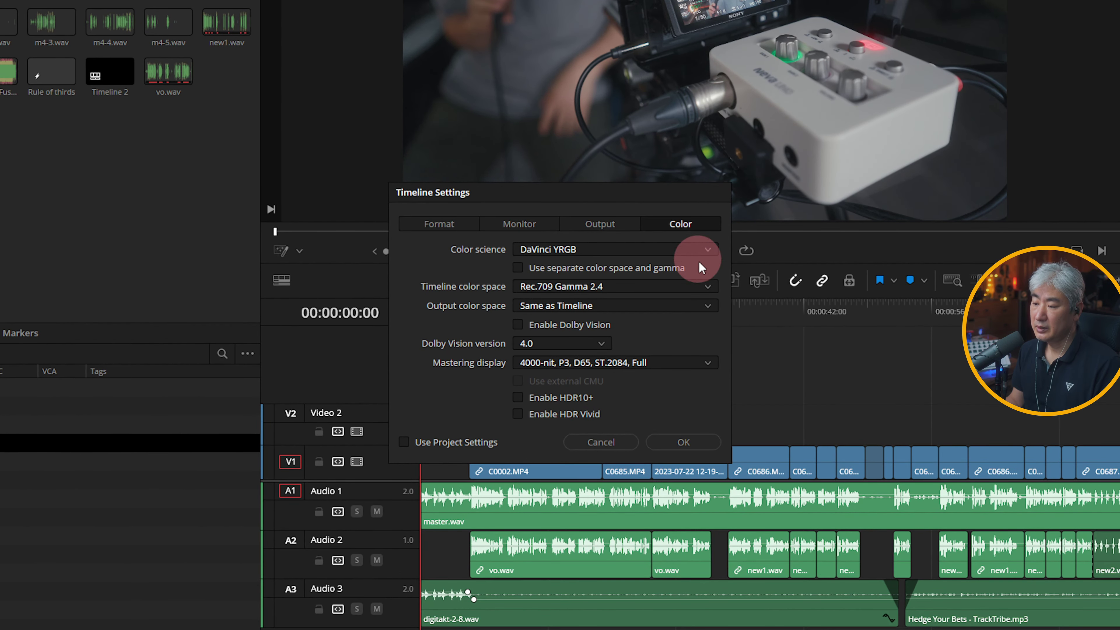
pyautogui.click(707, 249)
pyautogui.click(706, 283)
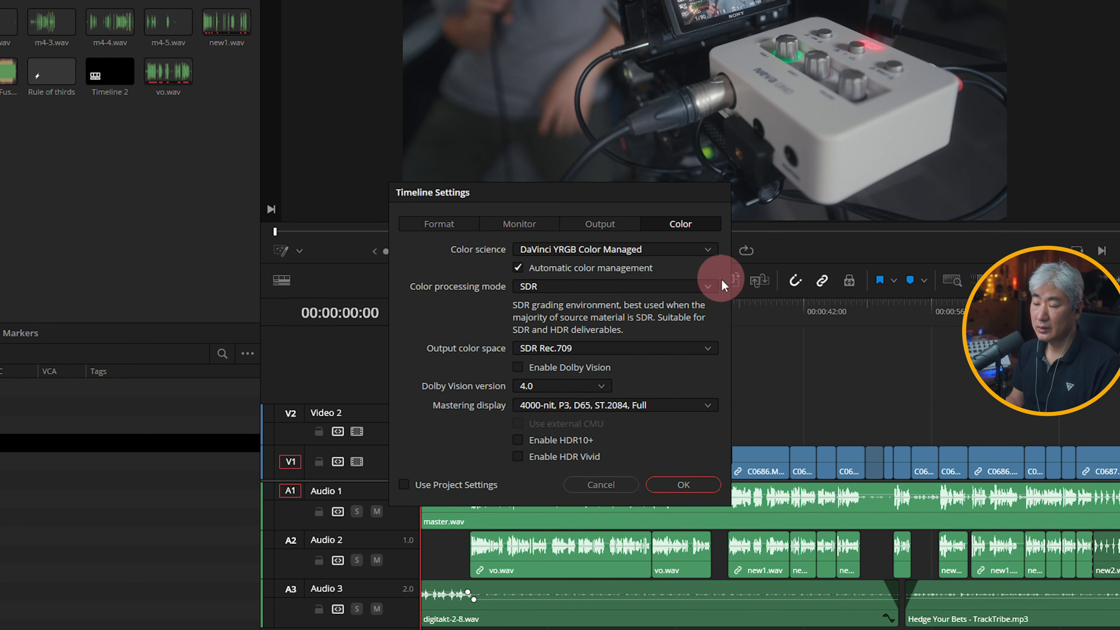
pyautogui.click(708, 286)
pyautogui.click(721, 315)
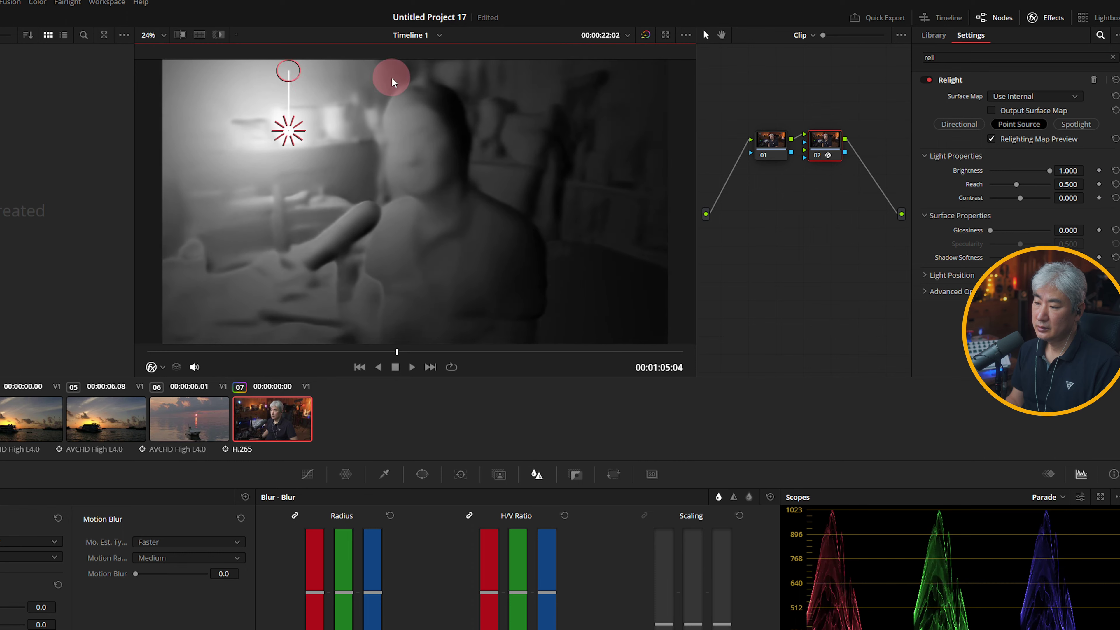
# - Move the Relight point light up right, then set Magic Mask Clean White 2.8 and Blur Radius 1.1
pyautogui.moveTo(291, 132)
pyautogui.mouseDown()
pyautogui.moveTo(563, 160)
pyautogui.moveTo(274, 154)
pyautogui.moveTo(257, 92)
pyautogui.mouseUp()
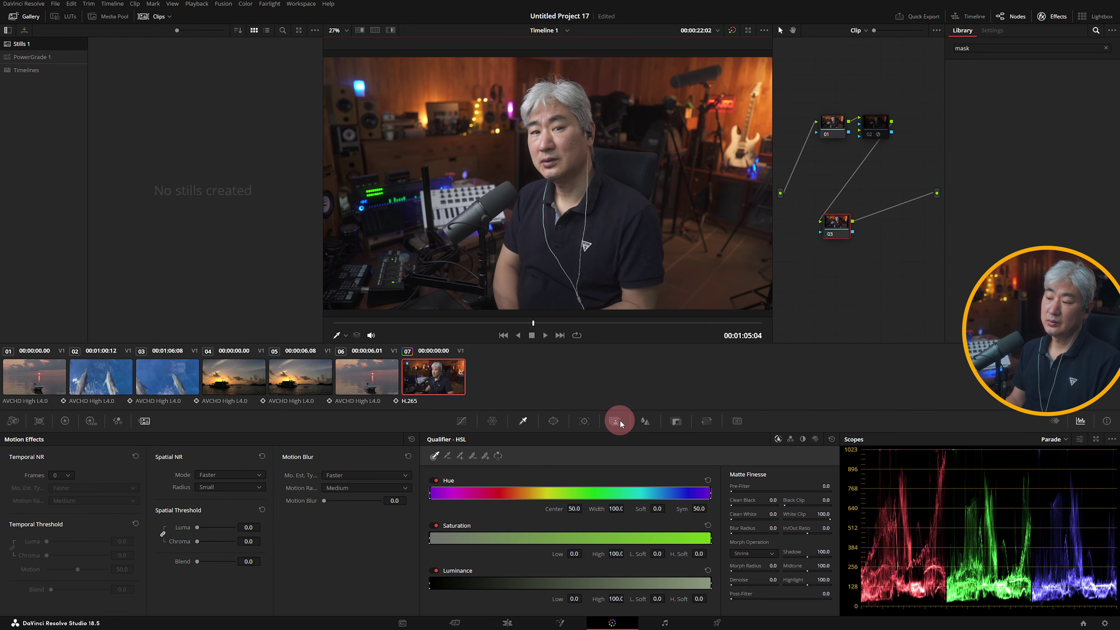
pyautogui.click(615, 421)
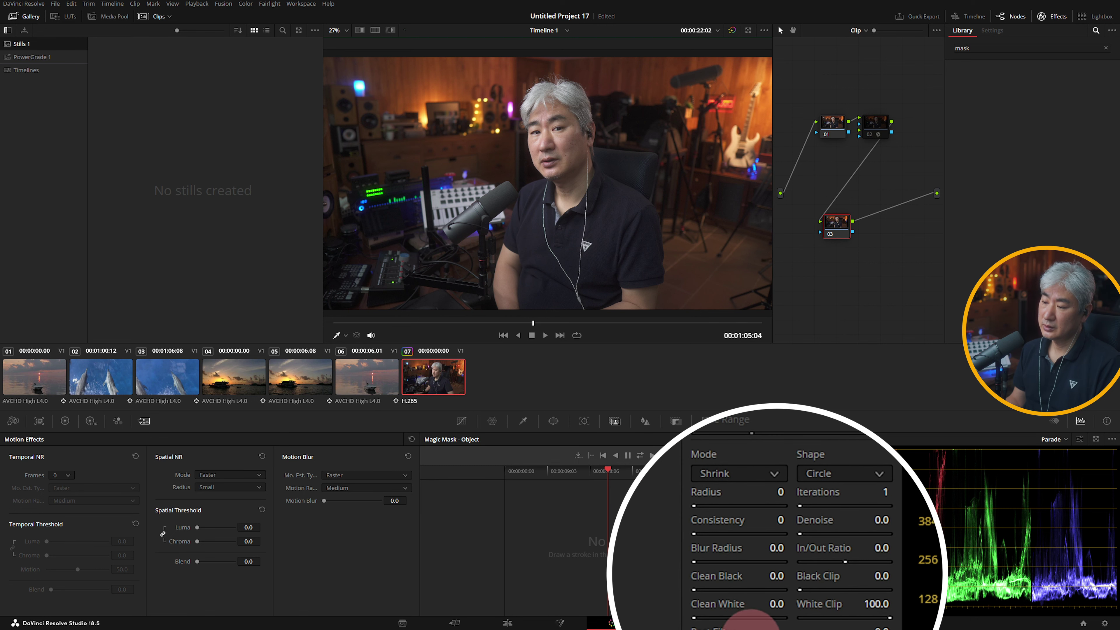
pyautogui.moveTo(752, 625)
pyautogui.mouseDown()
pyautogui.moveTo(753, 610)
pyautogui.moveTo(705, 607)
pyautogui.mouseUp()
pyautogui.moveTo(718, 552); pyautogui.dragTo(728, 569)
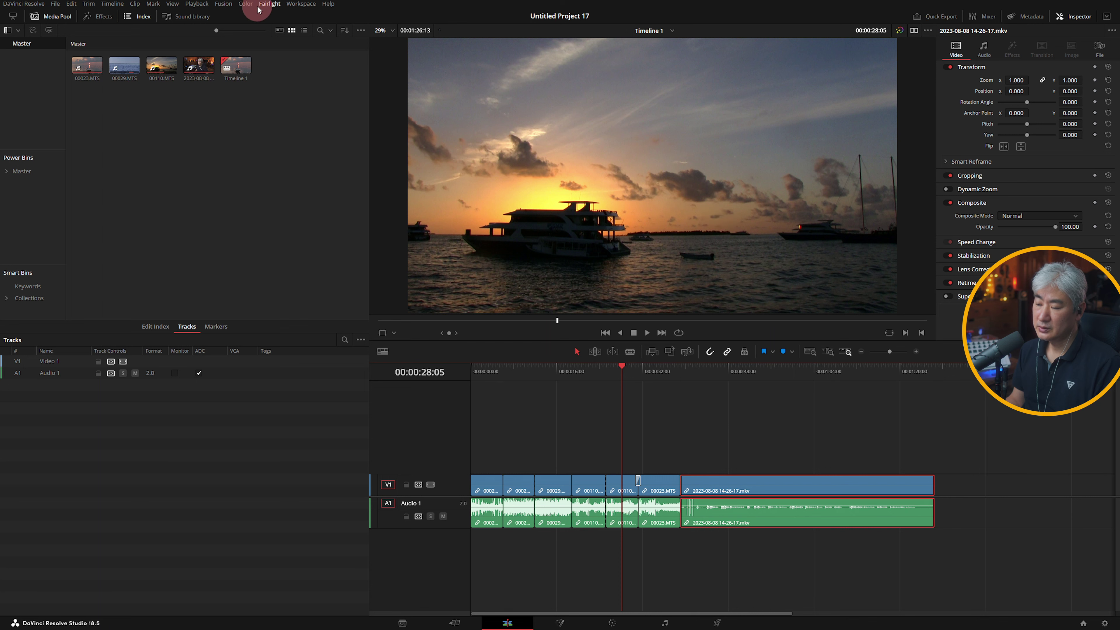
# - Start a Workspace > Remote Monitoring session using the H.264 4:2:0 8-Bit codec
pyautogui.click(294, 7)
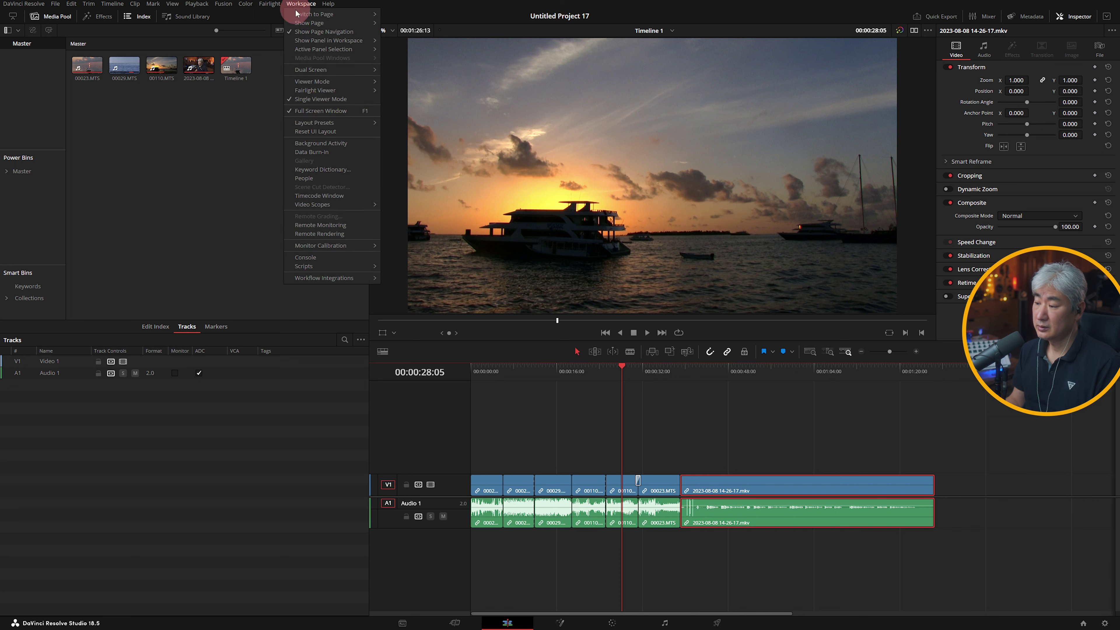
pyautogui.click(320, 225)
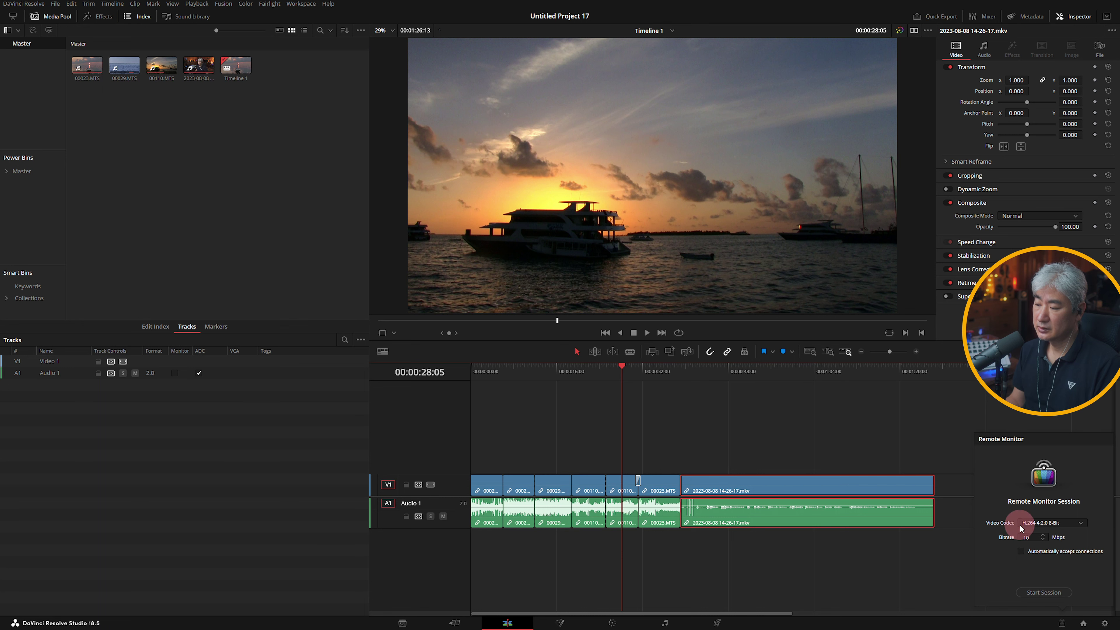
pyautogui.click(1074, 520)
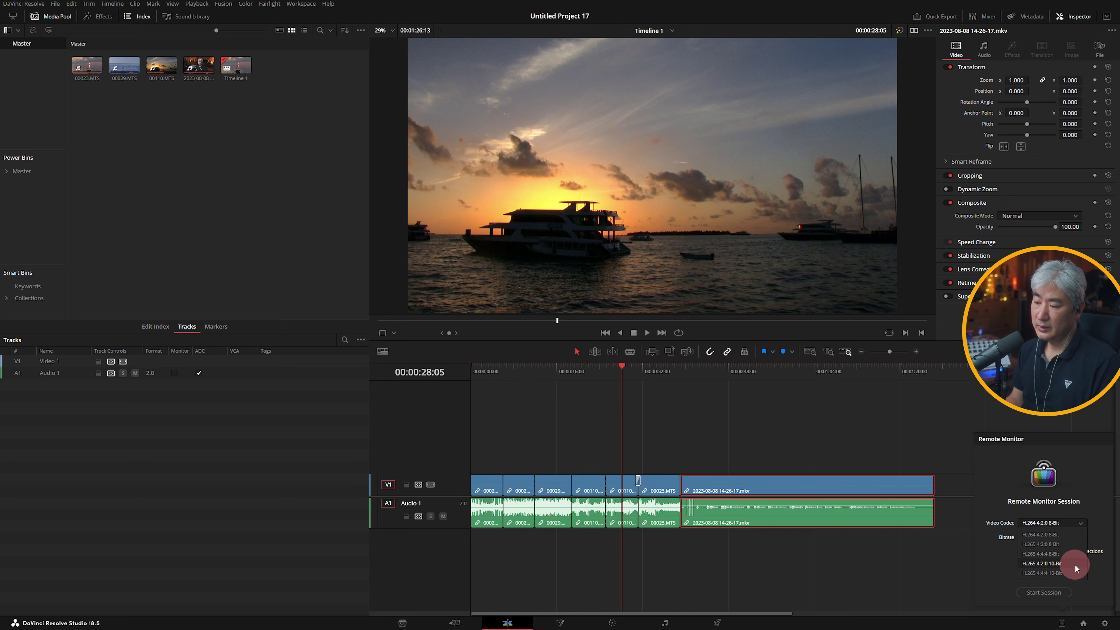
pyautogui.click(1105, 535)
pyautogui.click(1043, 592)
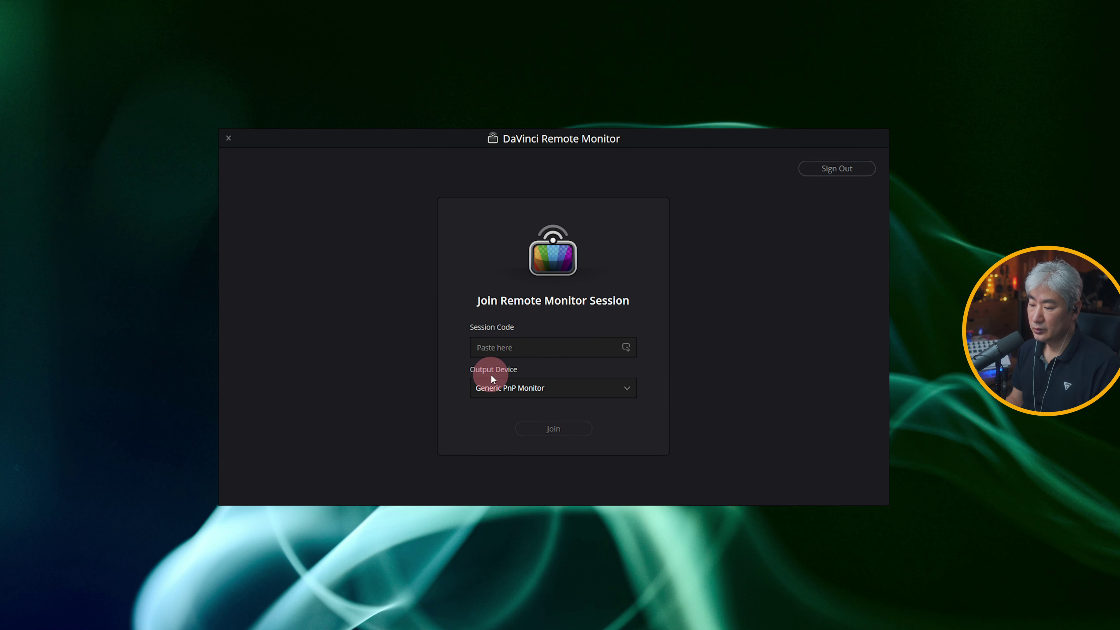
# - Join with the pasted session code, accept the viewer in Resolve, and raise the viewer window
pyautogui.click(510, 348)
pyautogui.hotkey('ctrl', 'v')
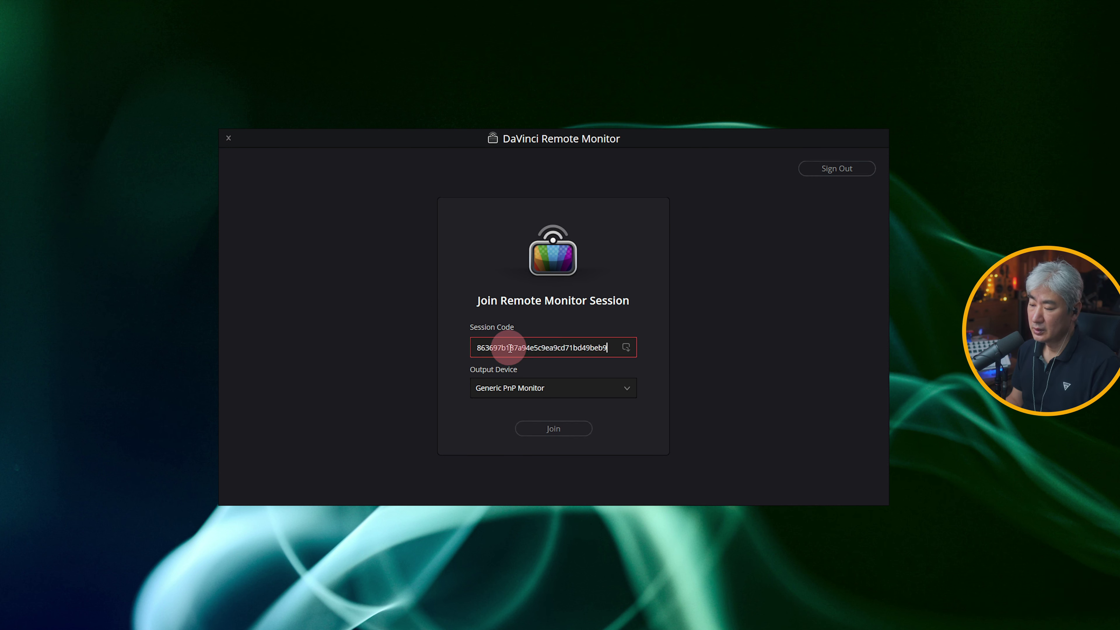
pyautogui.click(558, 432)
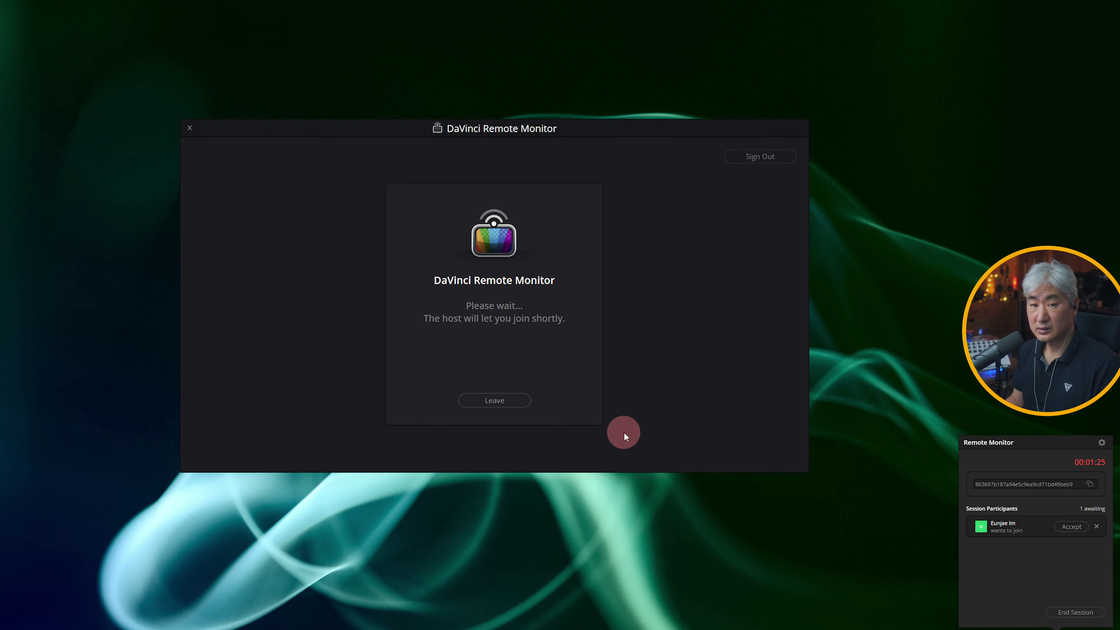
pyautogui.click(1079, 527)
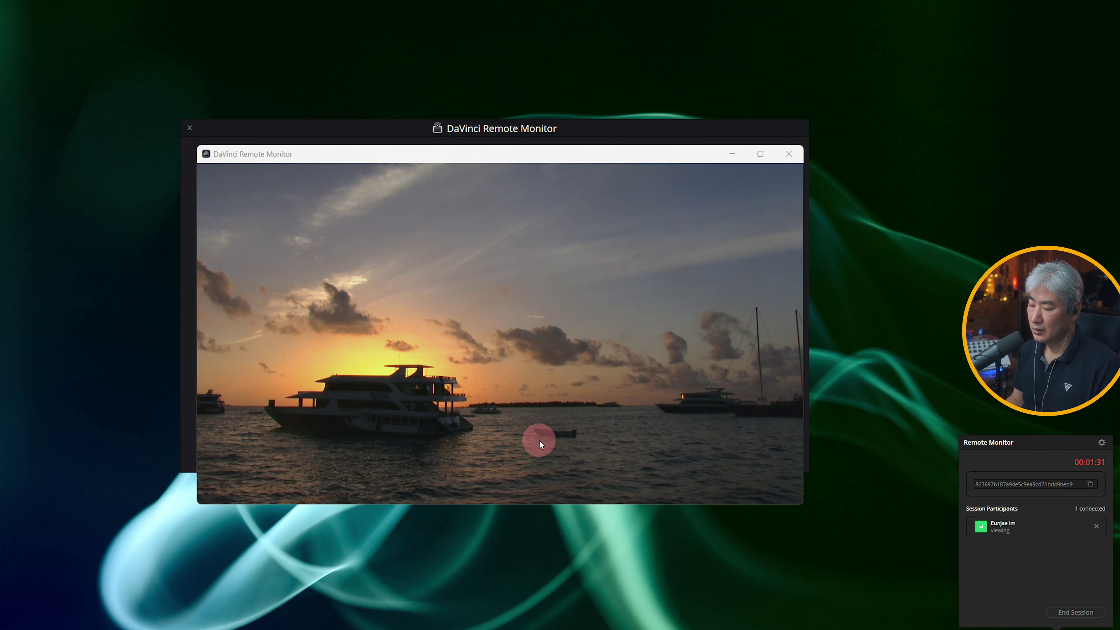
pyautogui.moveTo(594, 155); pyautogui.dragTo(535, 80)
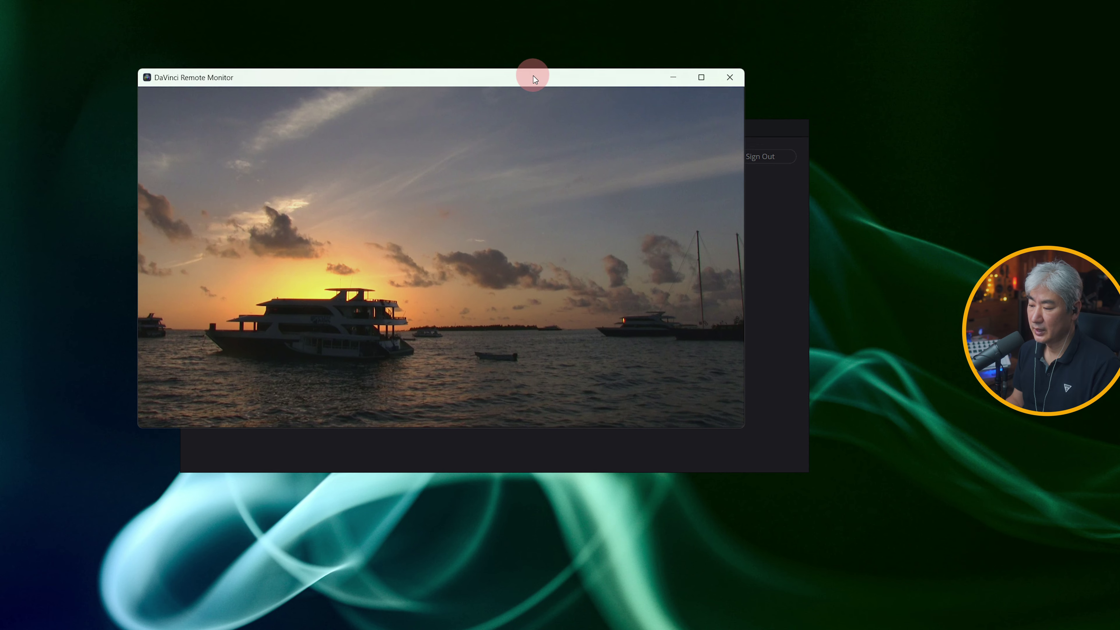